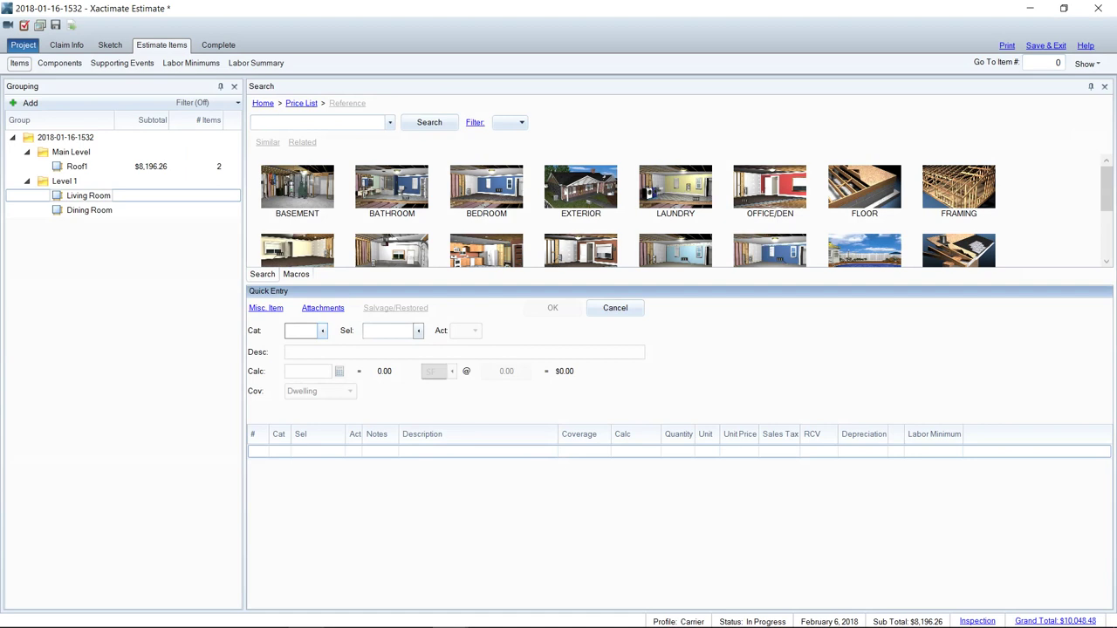
Add a carpet line item with category FCC and selector AV to the Living Room, using the "-" action
{"action": "type", "text": "FCC"}
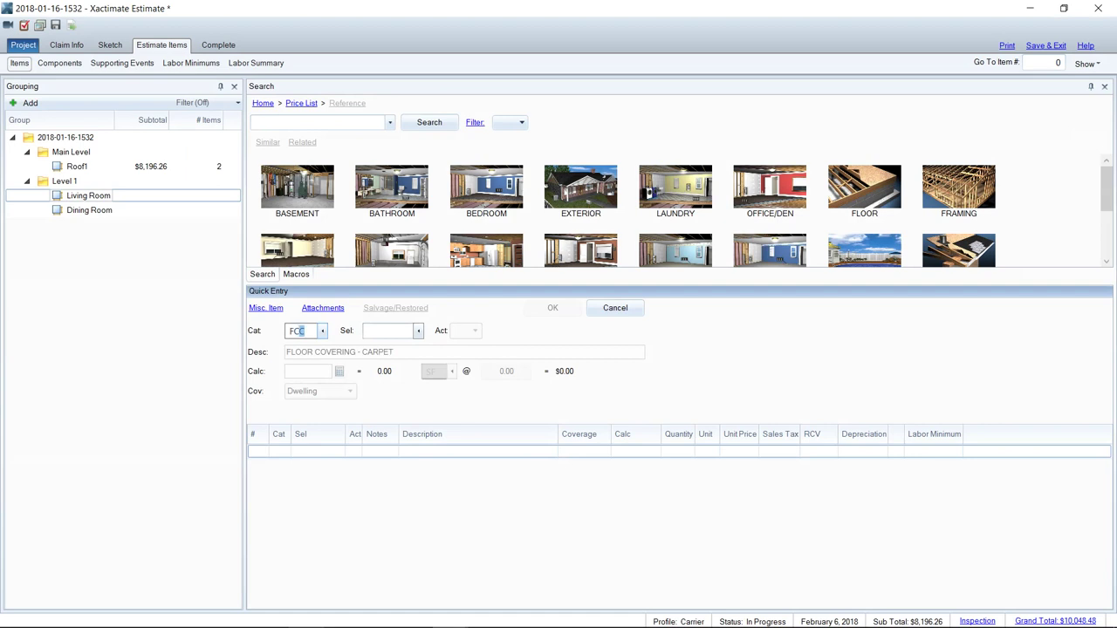
{"action": "key", "text": "Tab"}
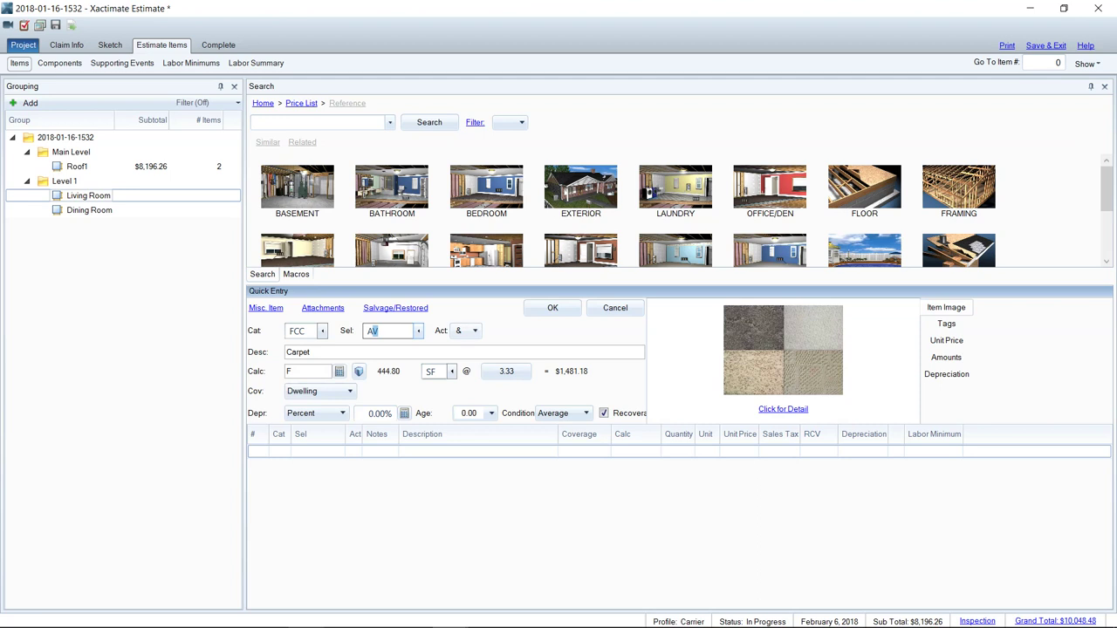
{"action": "key", "text": "Tab"}
{"action": "key", "text": "Return"}
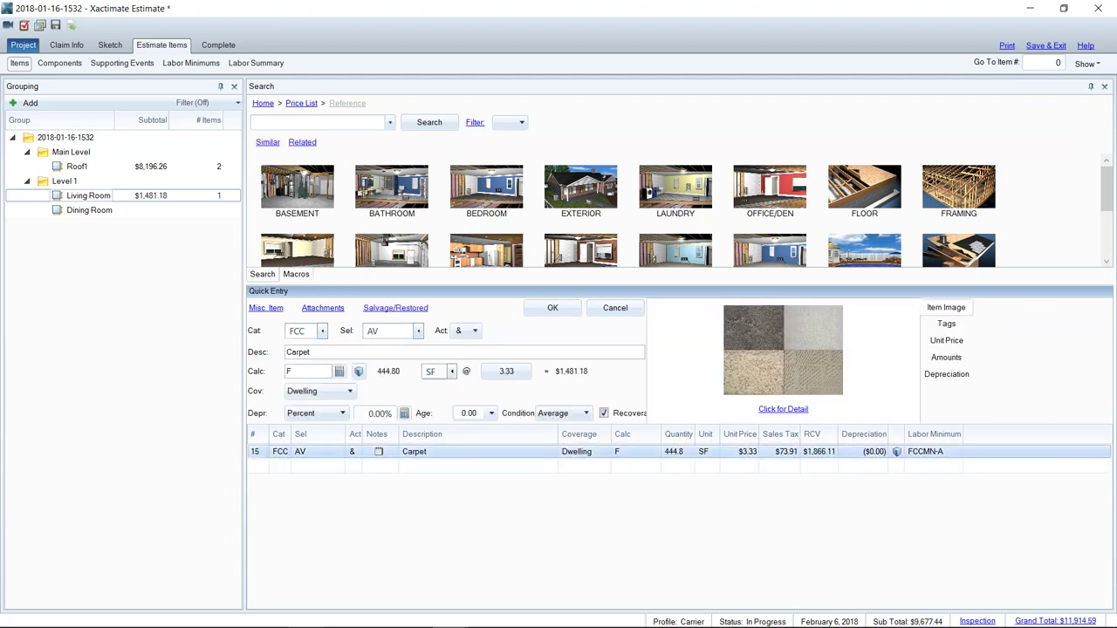
{"action": "left_click", "coordinate": [475, 331]}
{"action": "left_click", "coordinate": [482, 368]}
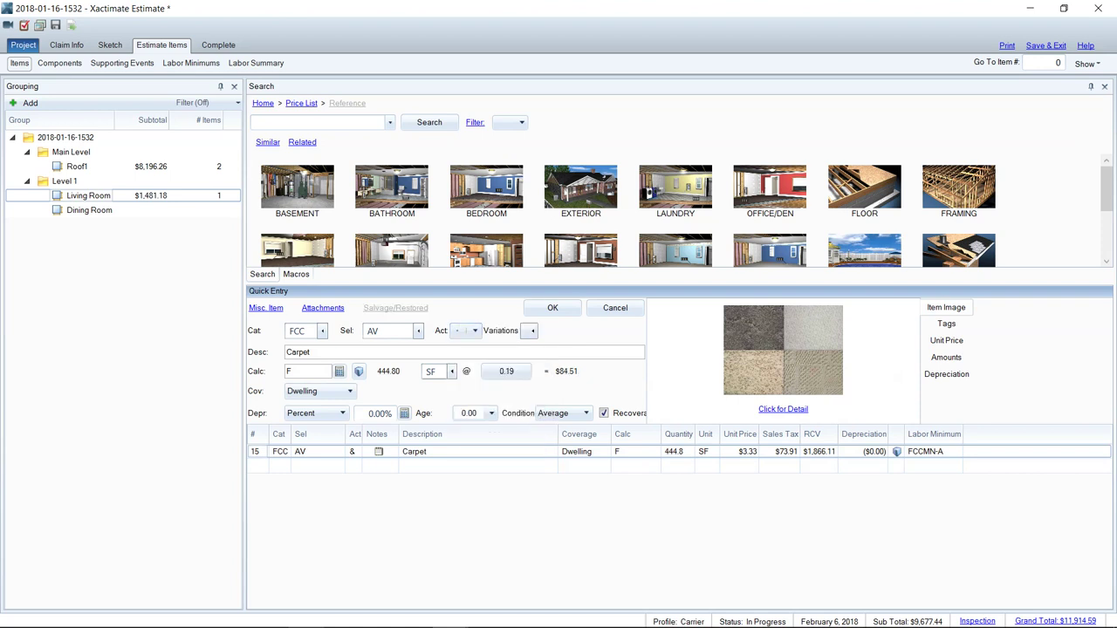
{"action": "left_click", "coordinate": [552, 308]}
Add a second FCC AV carpet line item to the Living Room with the "+" action and the calculation F*1.15
{"action": "type", "text": "F"}
{"action": "key", "text": "Tab"}
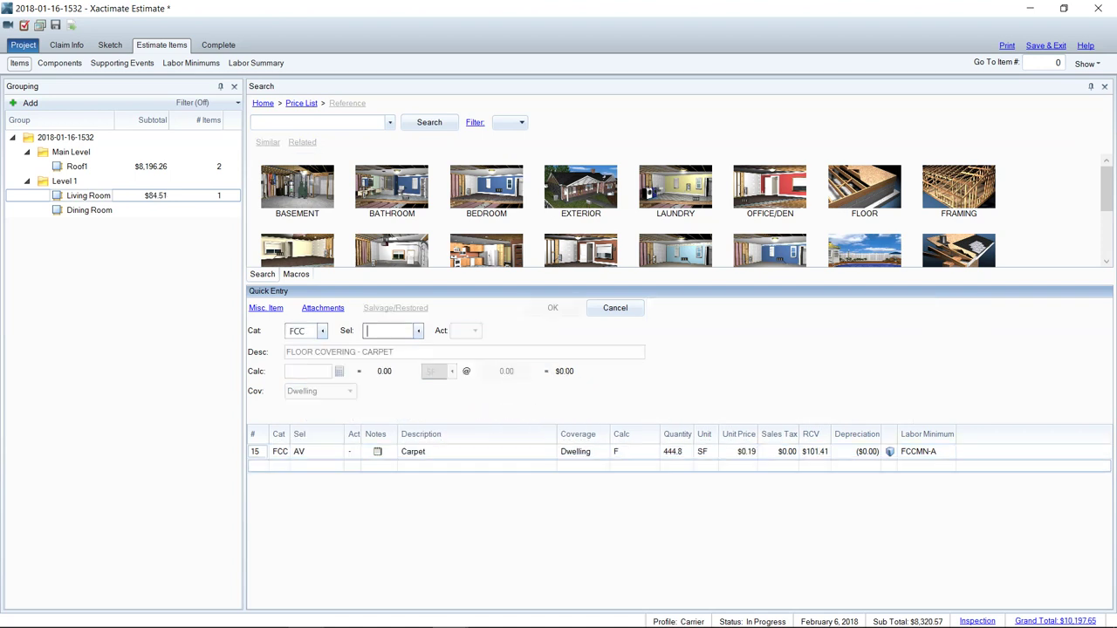
{"action": "type", "text": "AV"}
{"action": "key", "text": "Tab"}
{"action": "type", "text": "F*"}
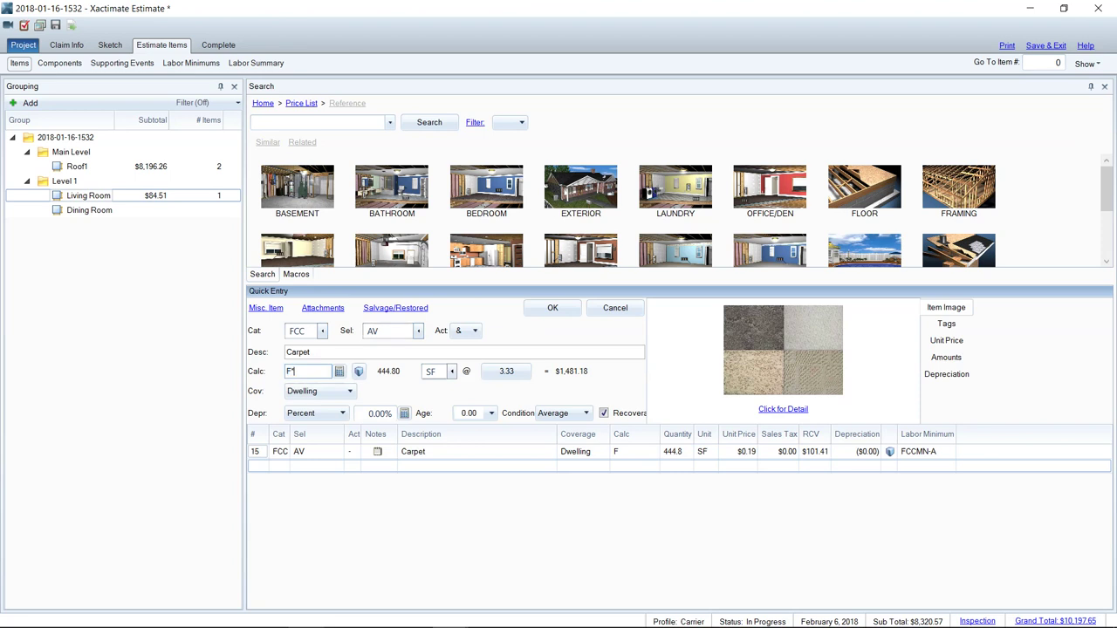
{"action": "type", "text": "1.1"}
{"action": "left_click", "coordinate": [474, 330]}
{"action": "left_click", "coordinate": [486, 349]}
{"action": "left_click", "coordinate": [305, 371]}
{"action": "left_click", "coordinate": [306, 371]}
{"action": "type", "text": "5"}
{"action": "key", "text": "Return"}
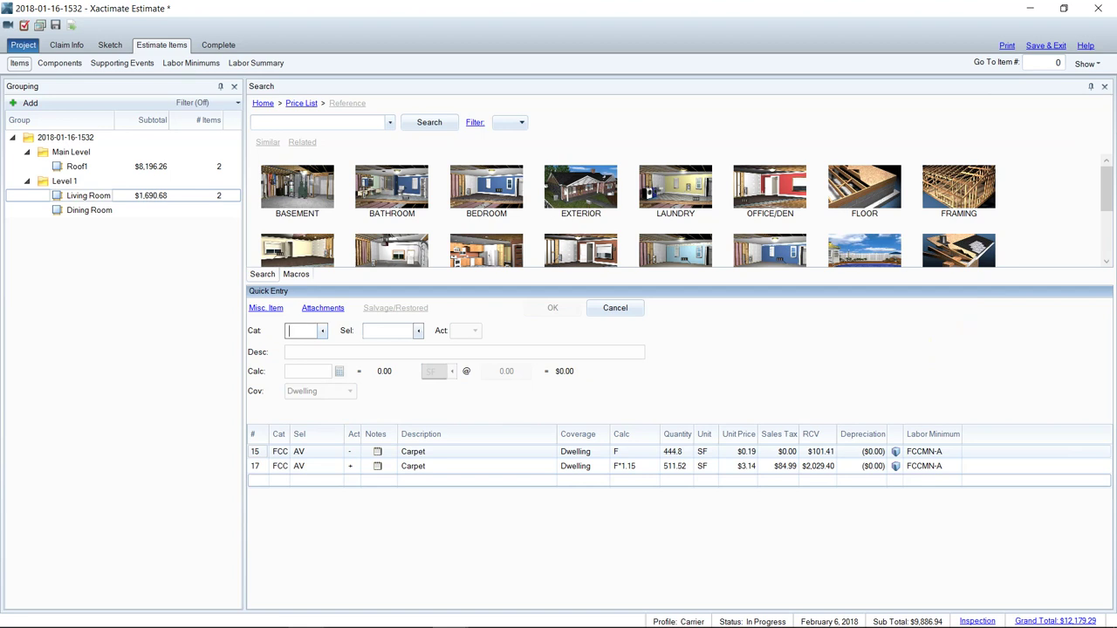
Delete both carpet line items from the Living Room
{"action": "left_click", "coordinate": [255, 451]}
{"action": "left_click", "coordinate": [255, 466], "text": "shift"}
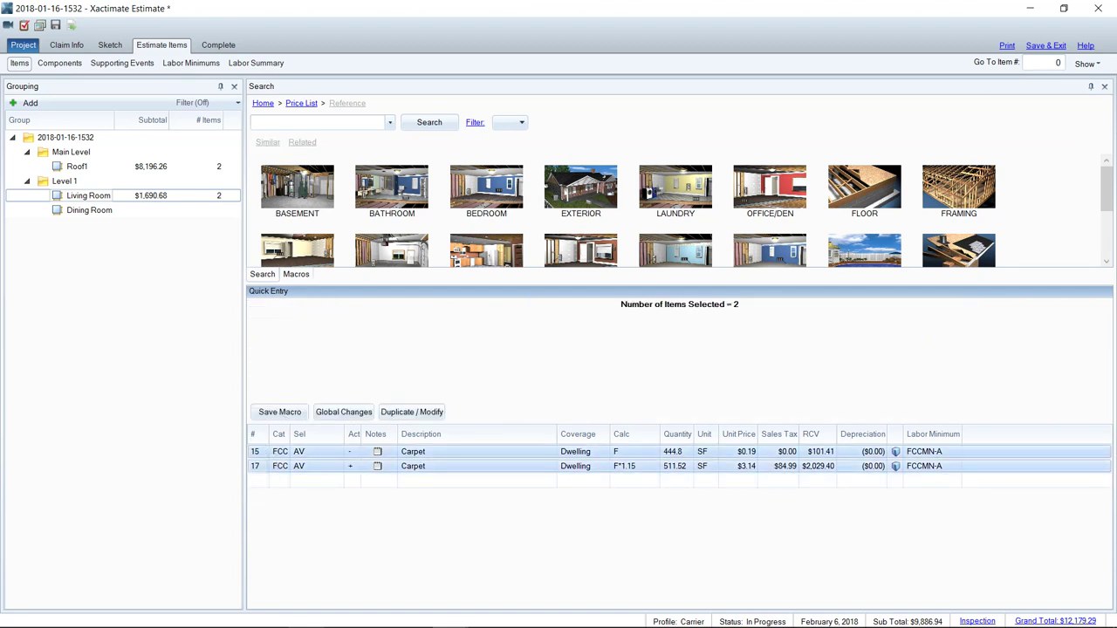
{"action": "key", "text": "Delete"}
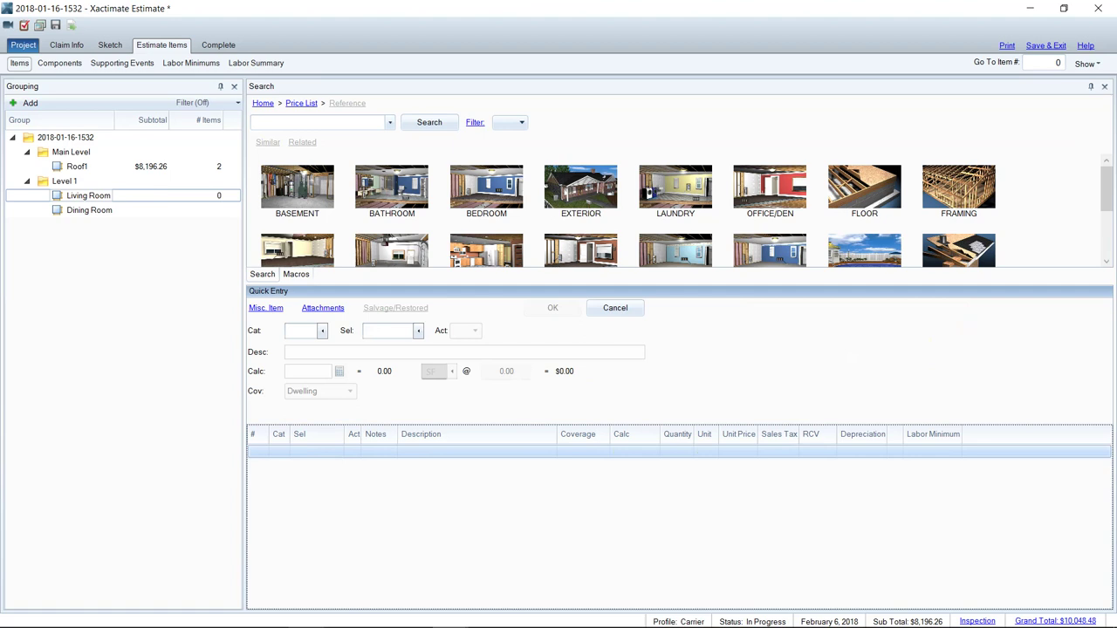
Open the Level 1 sketch and toggle the price list search and item list off and on again
{"action": "left_click", "coordinate": [109, 44]}
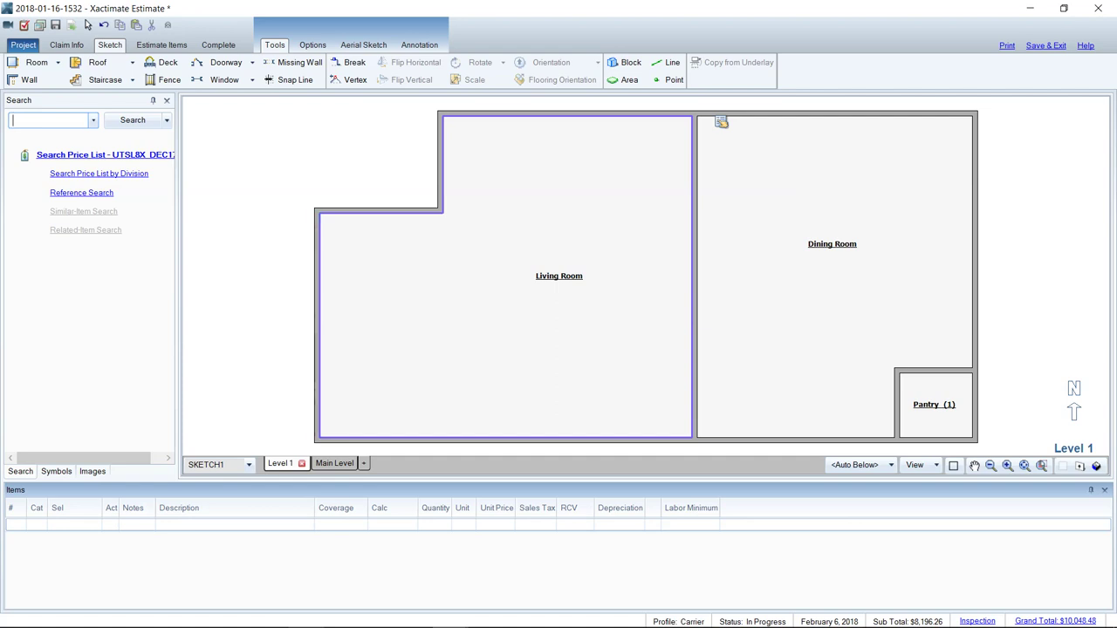
{"action": "left_click", "coordinate": [166, 101]}
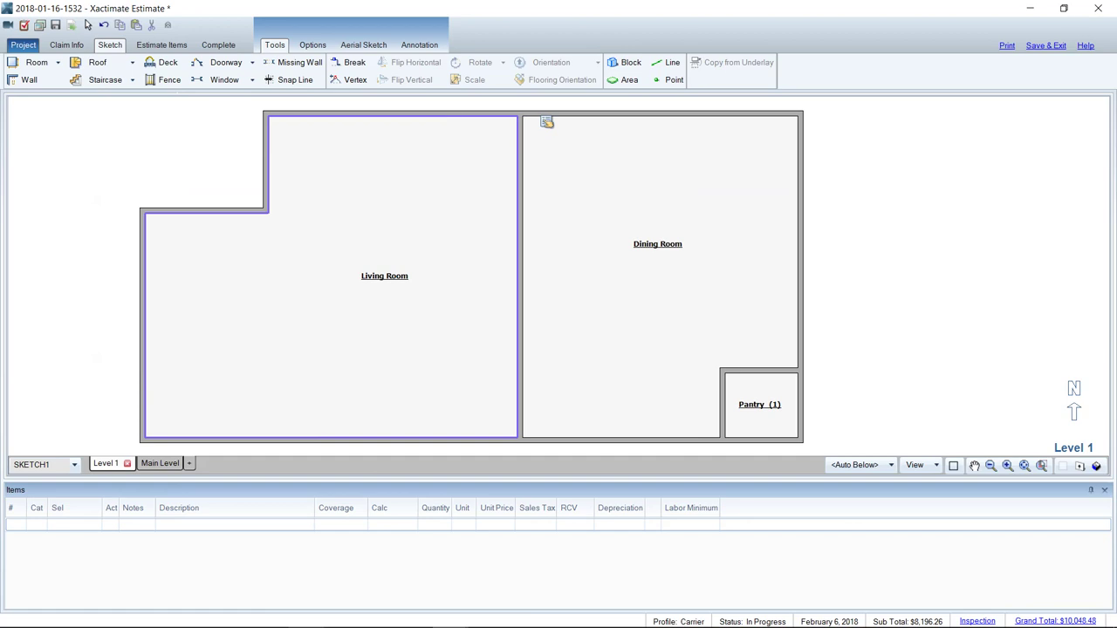
{"action": "left_click", "coordinate": [1104, 491]}
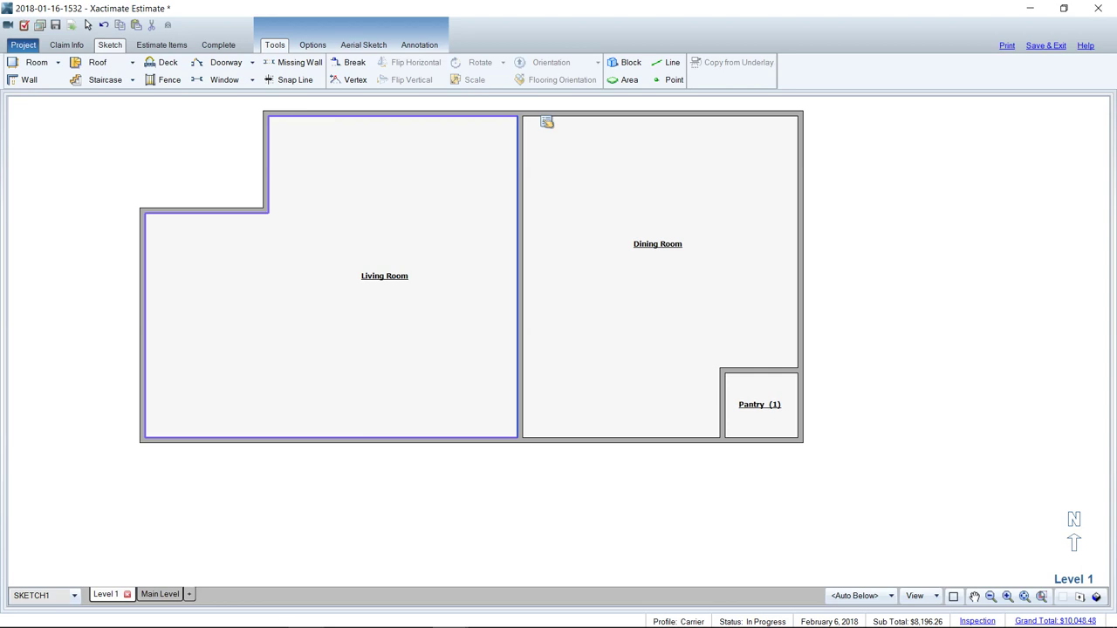
{"action": "left_click", "coordinate": [547, 122]}
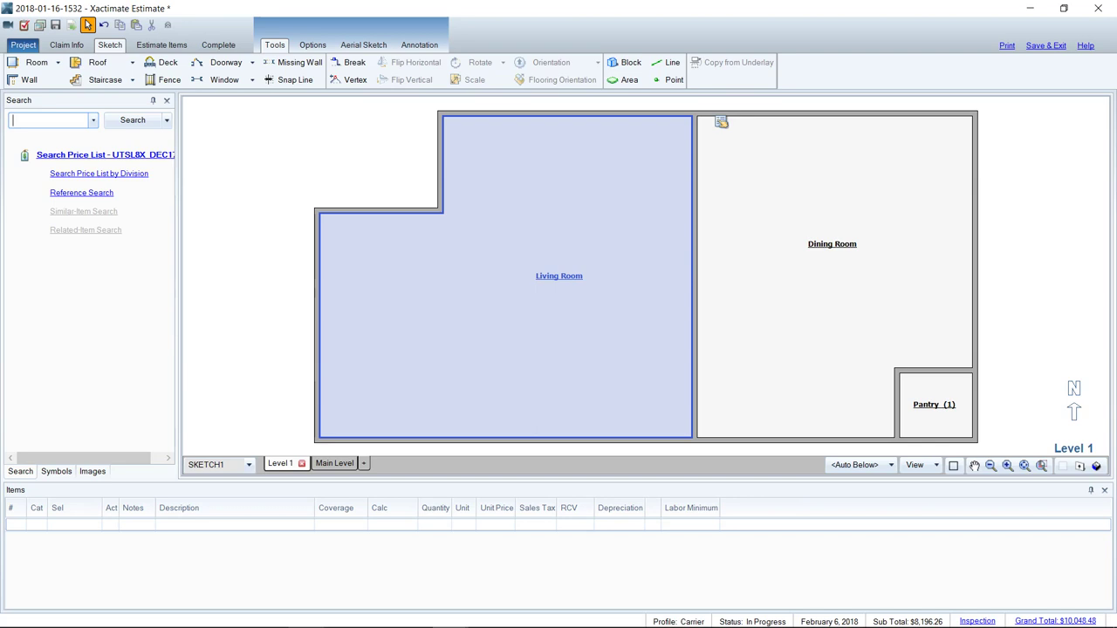
Find FCCAV Carpet in the price list, place it on the Living Room floor in the sketch, and check its estimate lines
{"action": "type", "text": "carp"}
{"action": "key", "text": "Down"}
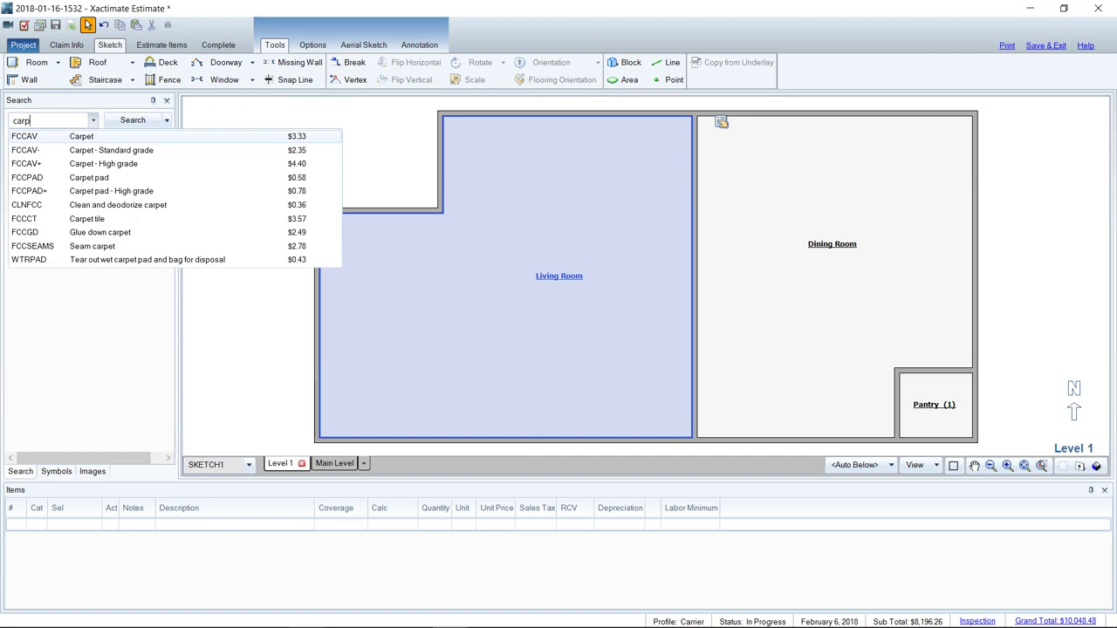
{"action": "key", "text": "Return"}
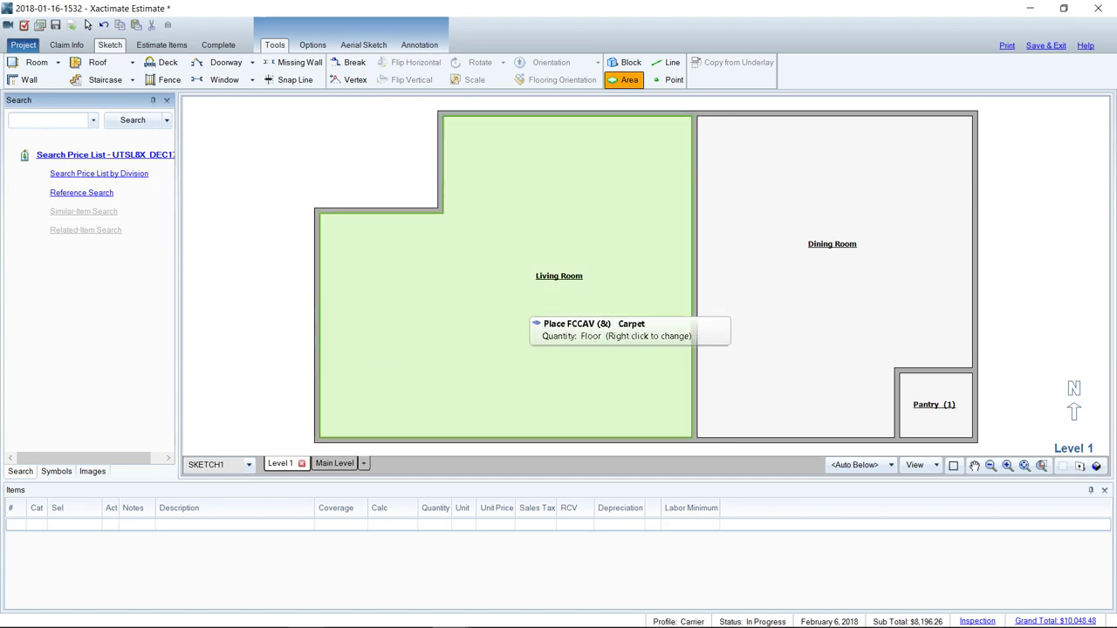
{"action": "left_click", "coordinate": [534, 321]}
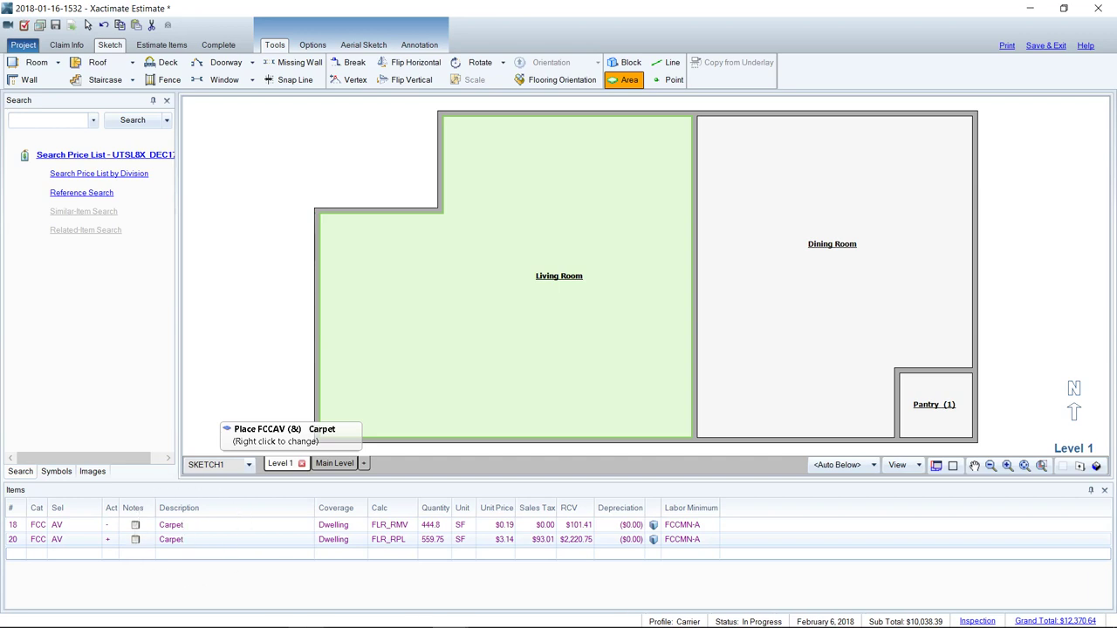
{"action": "left_click", "coordinate": [162, 45]}
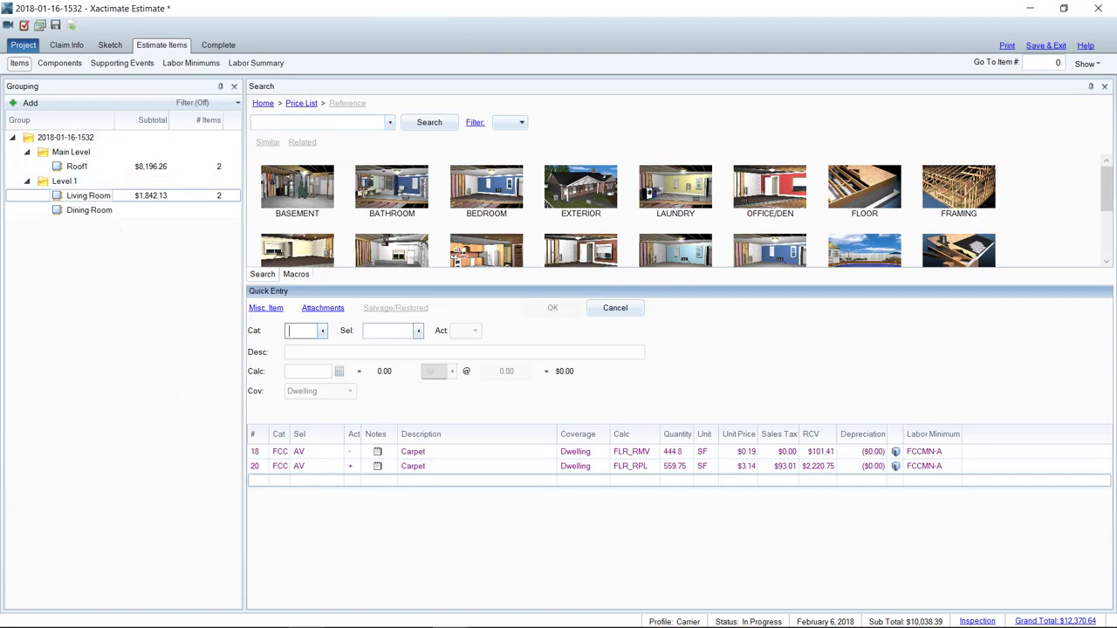
{"action": "left_click", "coordinate": [110, 44]}
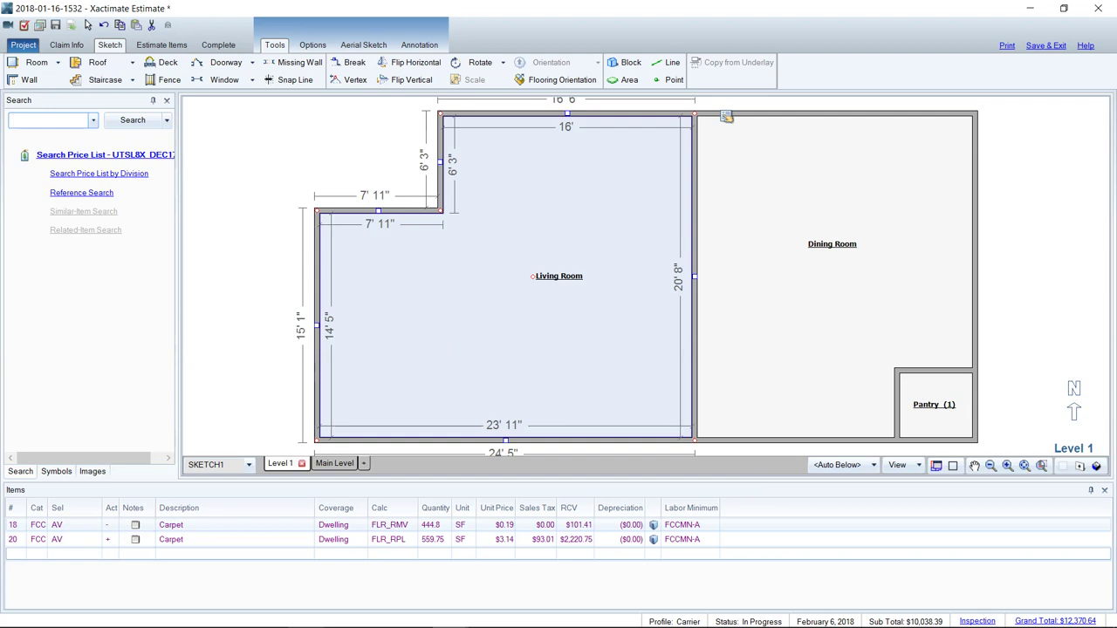
Remove the FCCAV carpet from the Living Room floor and place it there again
{"action": "left_click", "coordinate": [48, 120]}
{"action": "type", "text": "carpet"}
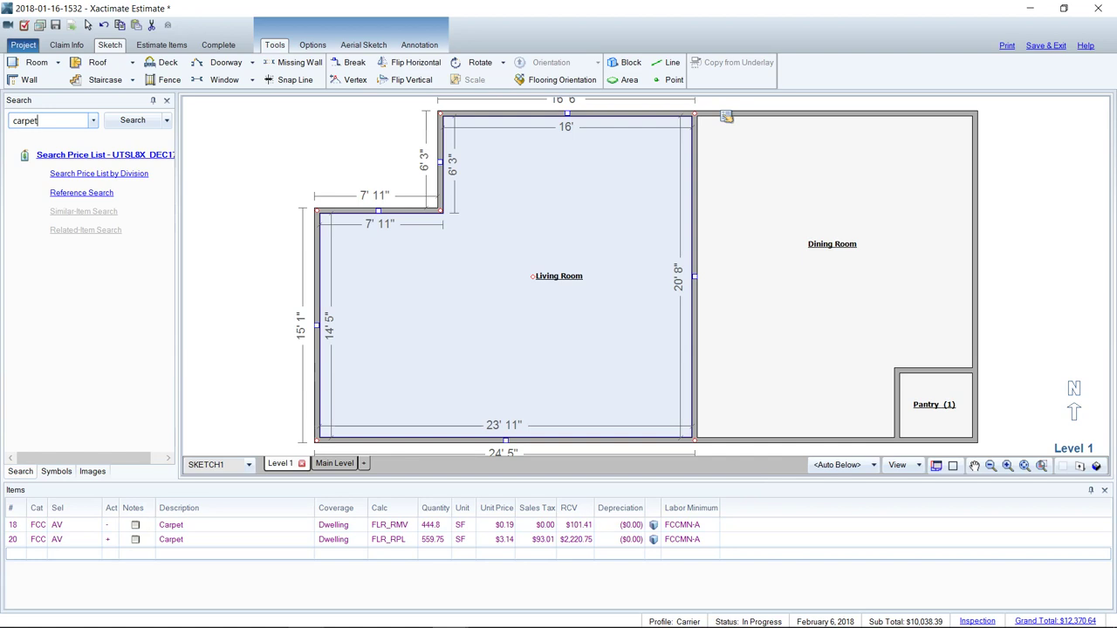
{"action": "left_click", "coordinate": [70, 137]}
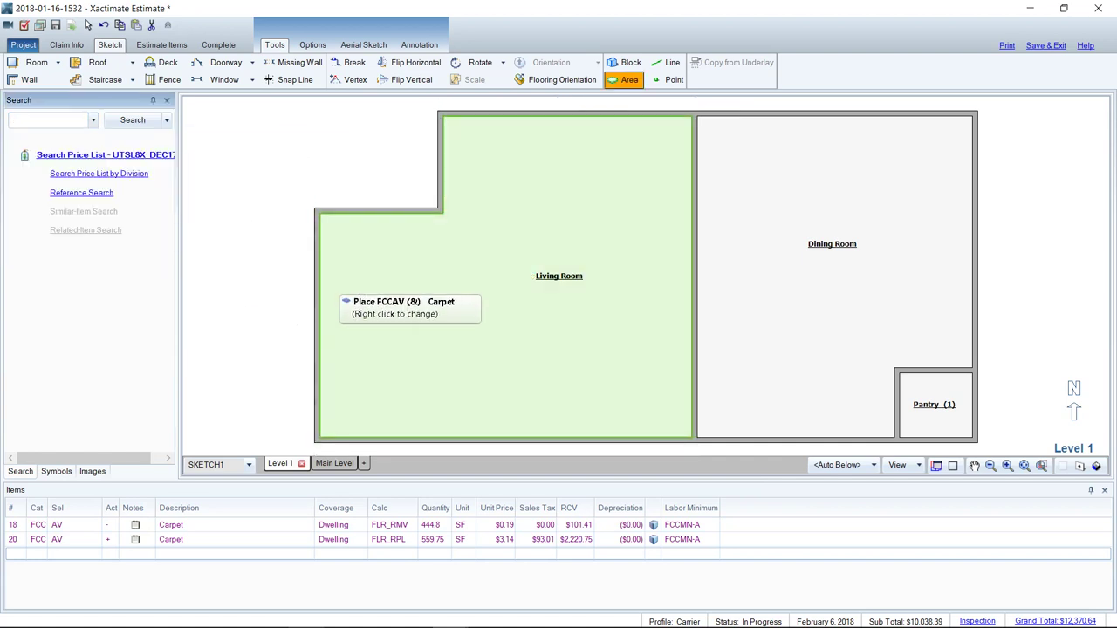
{"action": "left_click", "coordinate": [358, 294]}
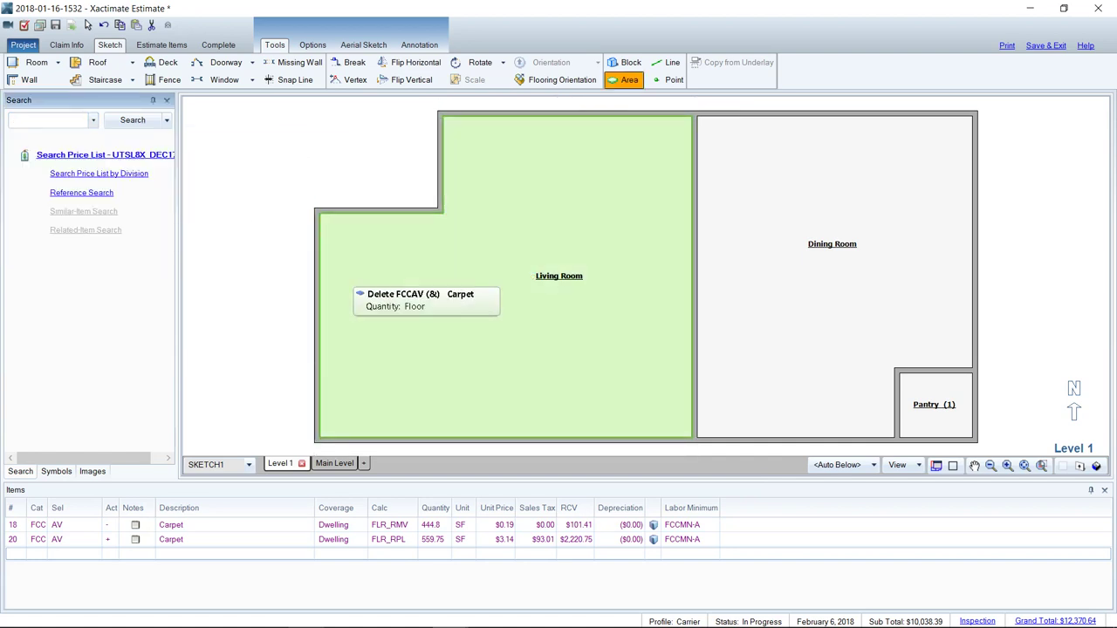
{"action": "left_click", "coordinate": [420, 295]}
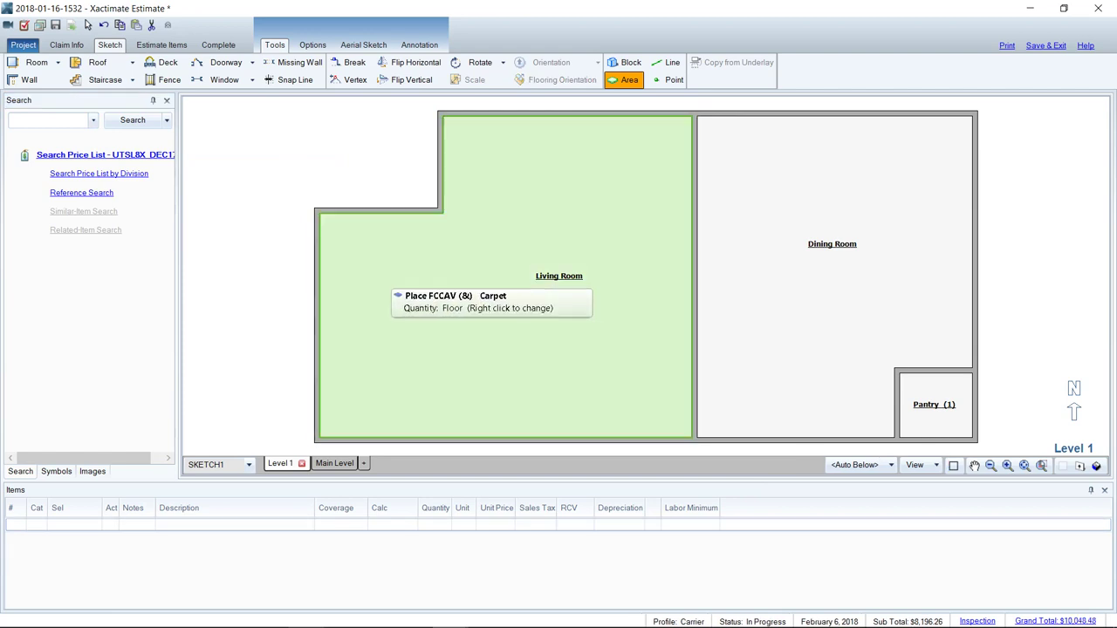
{"action": "left_click", "coordinate": [412, 272]}
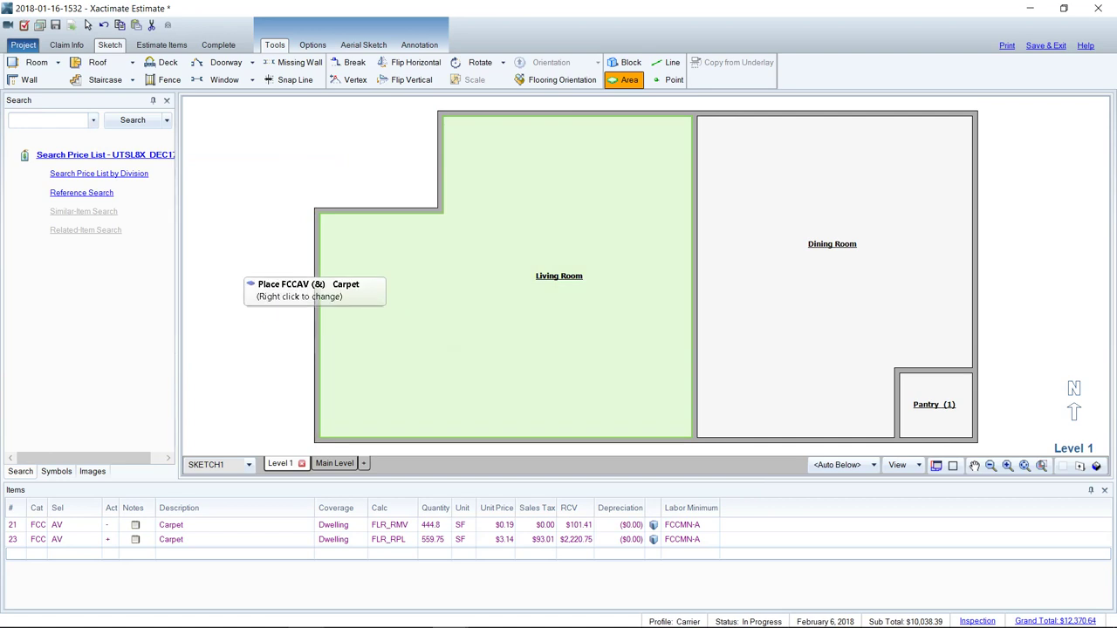
{"action": "left_click", "coordinate": [87, 25]}
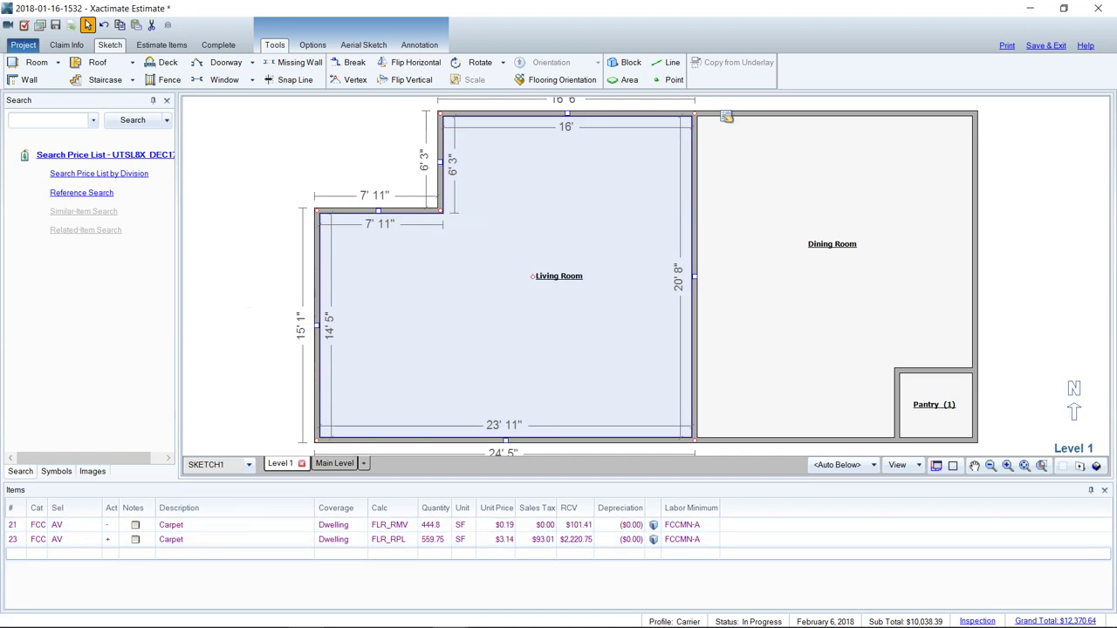
Compare the line items shown with no room selected, with the Dining Room selected, and with the Living Room selected
{"action": "left_click", "coordinate": [1029, 279]}
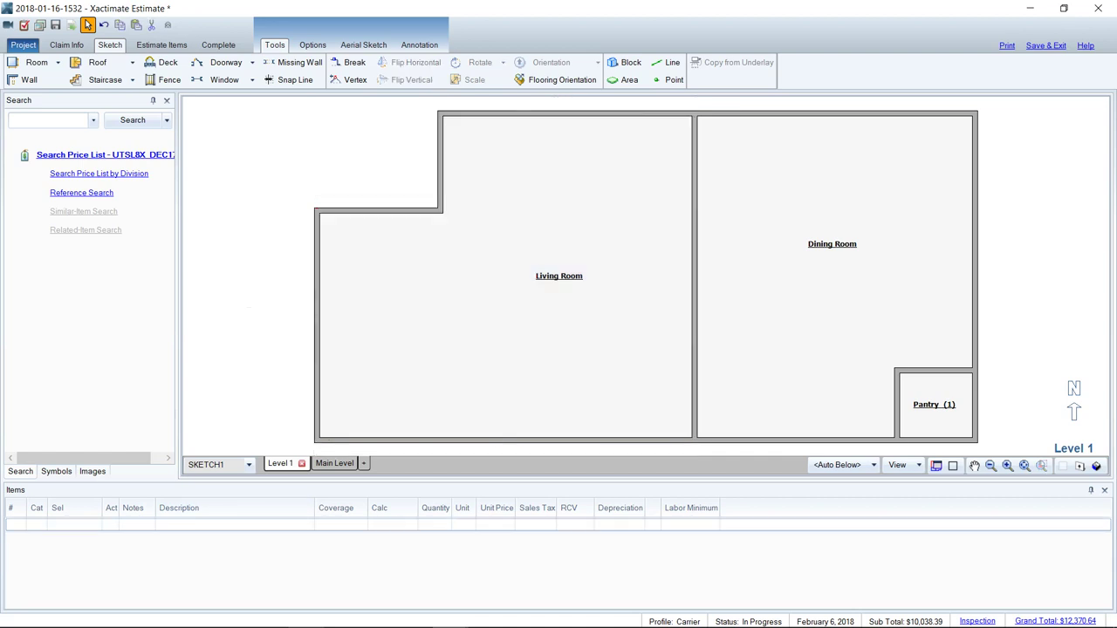
{"action": "left_click", "coordinate": [829, 279]}
{"action": "key", "text": "Escape"}
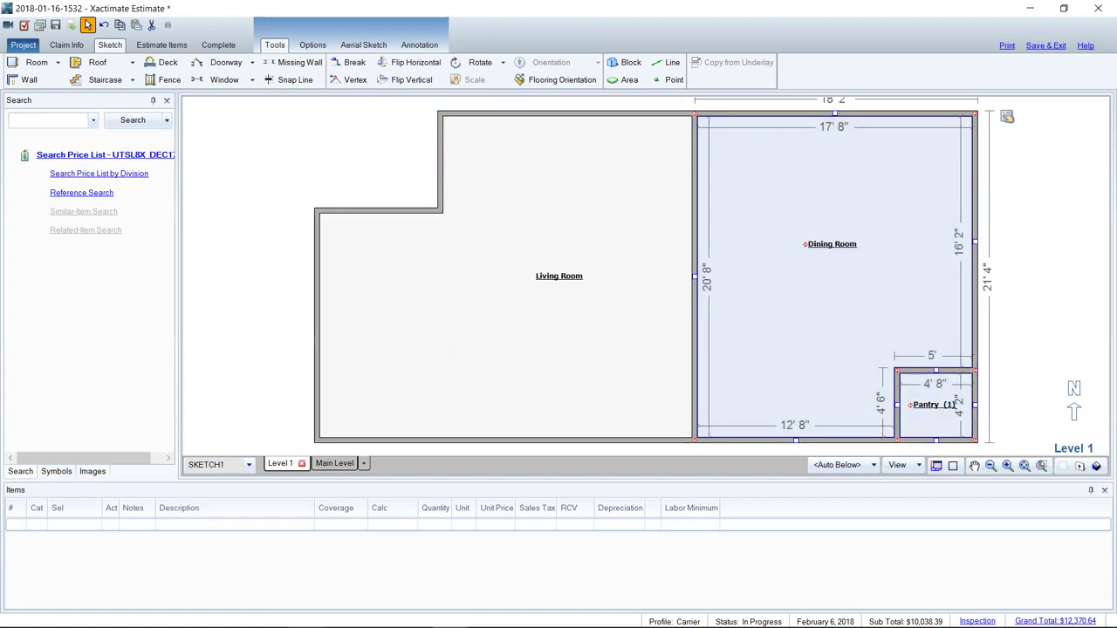
{"action": "left_click", "coordinate": [506, 306]}
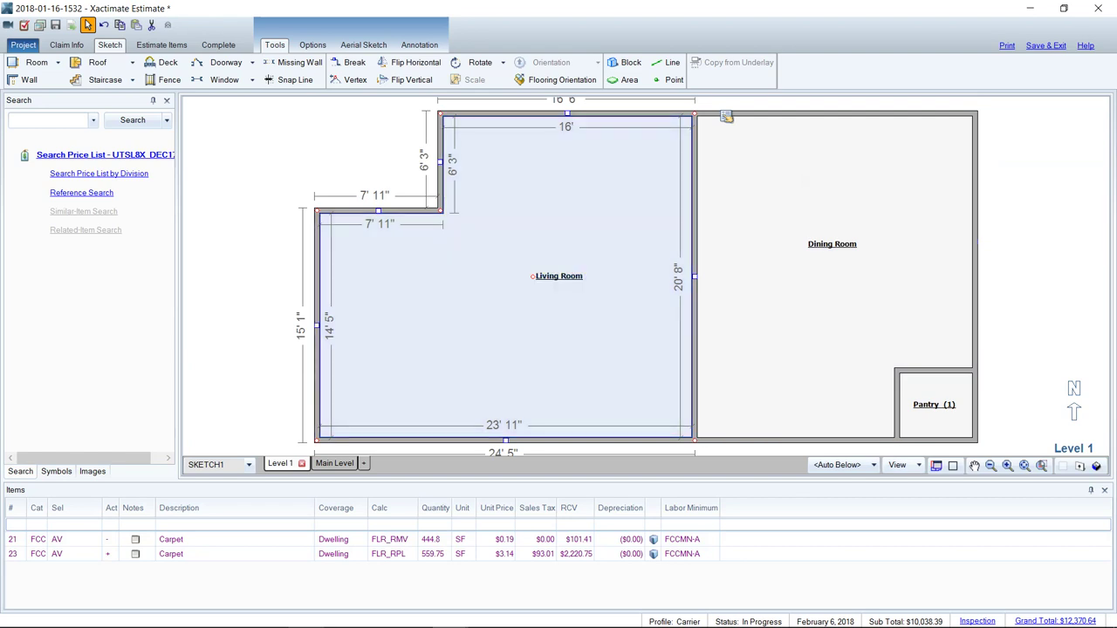
Turn on the flooring overlay in the sketch
{"action": "left_click", "coordinate": [904, 465]}
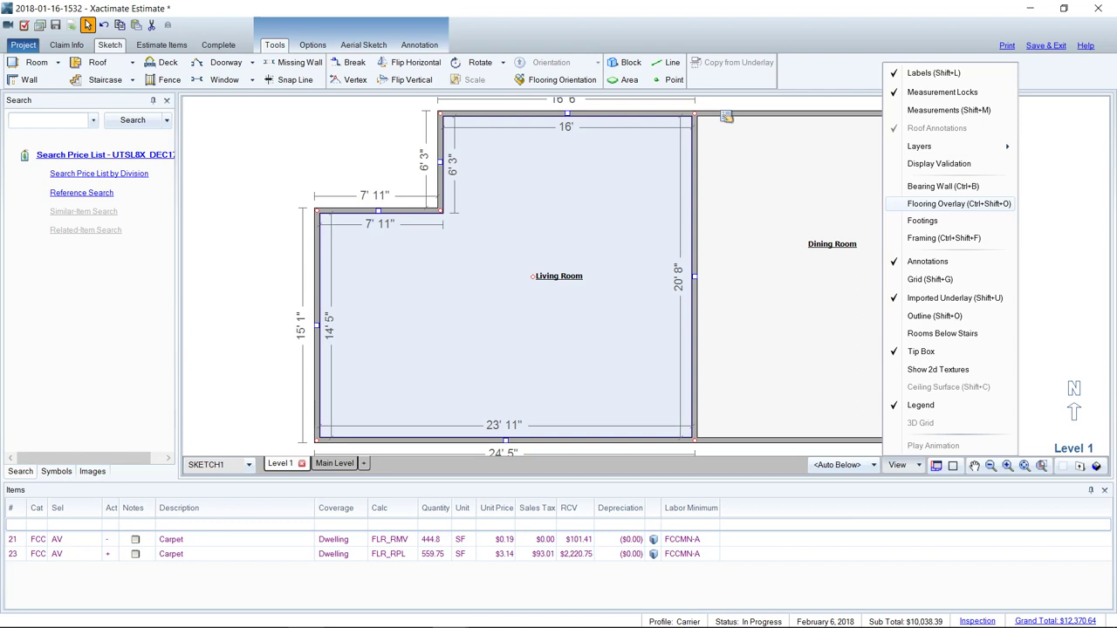
{"action": "left_click", "coordinate": [959, 203]}
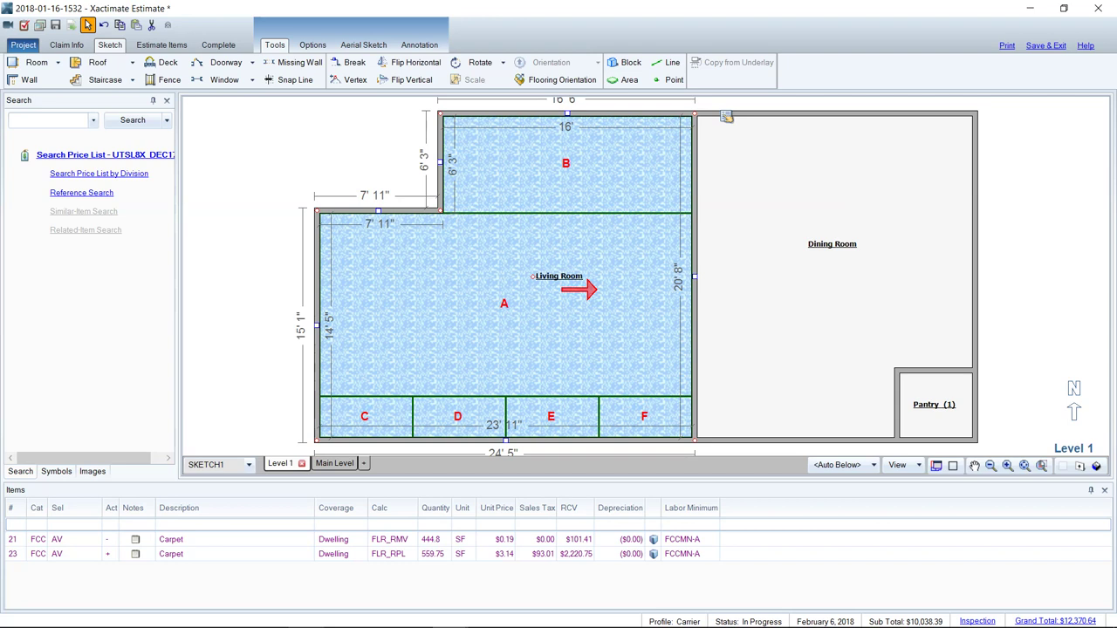
{"action": "left_click", "coordinate": [727, 116]}
{"action": "key", "text": "Escape"}
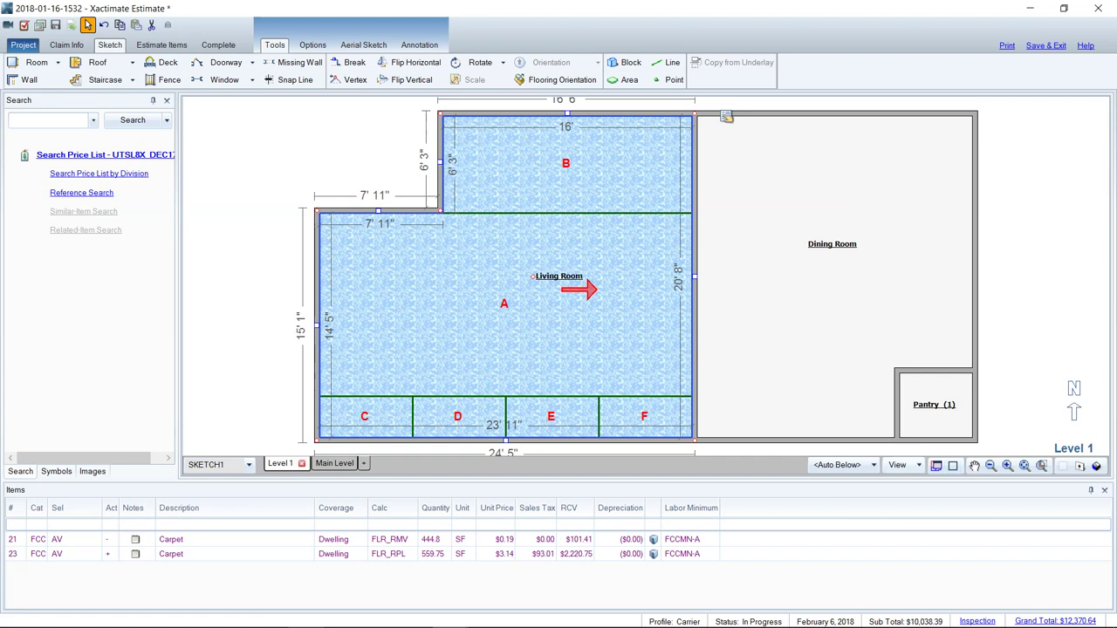
{"action": "left_click", "coordinate": [903, 465]}
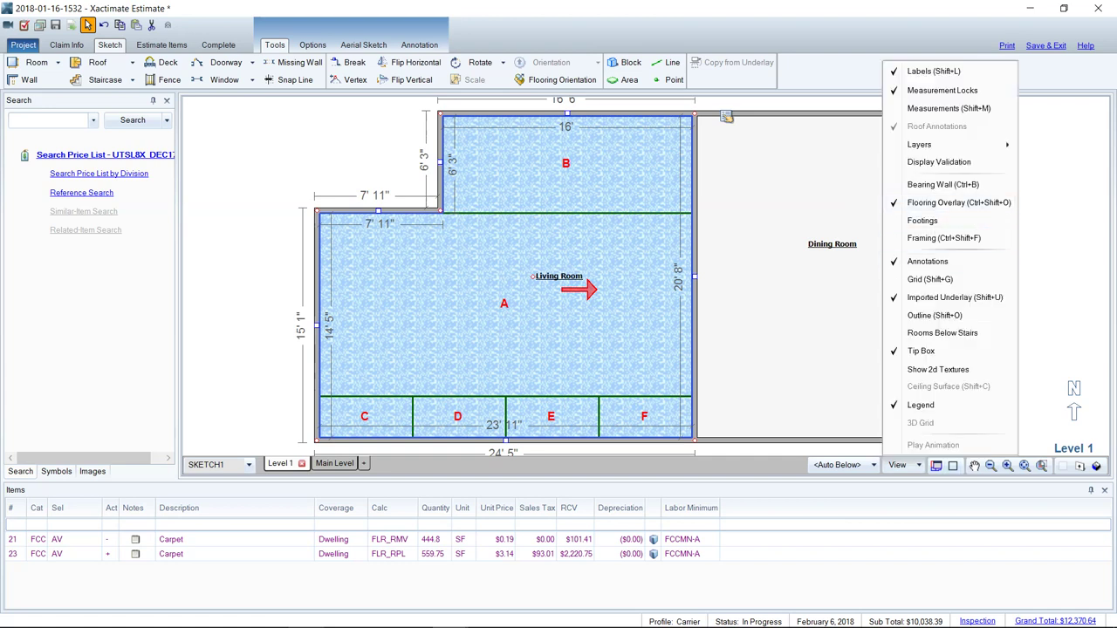
{"action": "left_click", "coordinate": [1058, 246]}
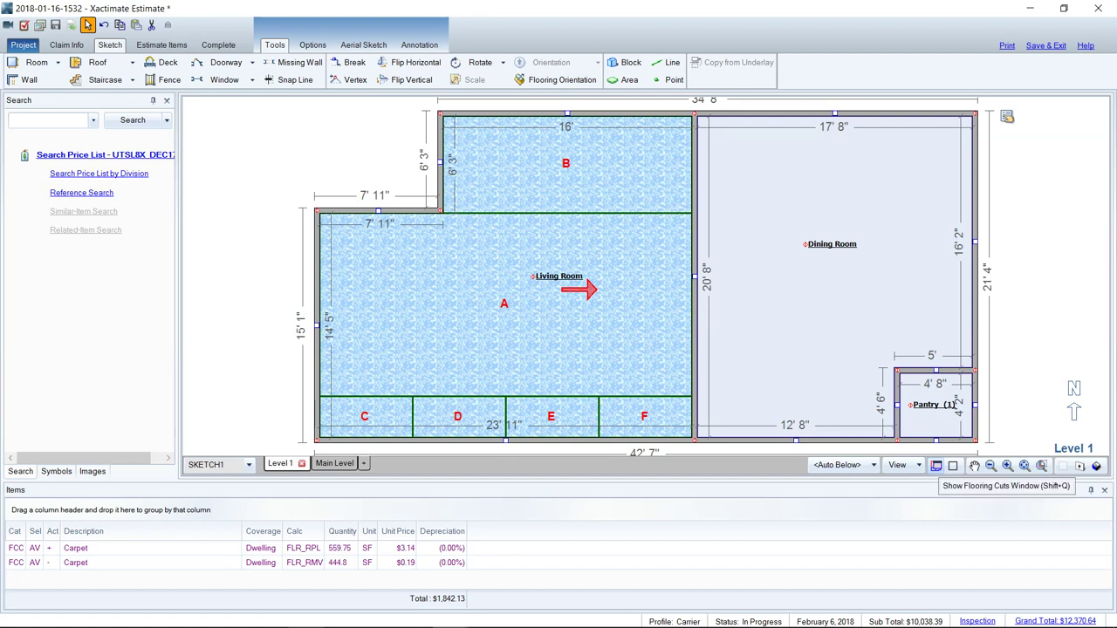
Review the carpet's flooring cuts, waste percentage and roll size in the Flooring Cuts window and close it
{"action": "left_click", "coordinate": [936, 466]}
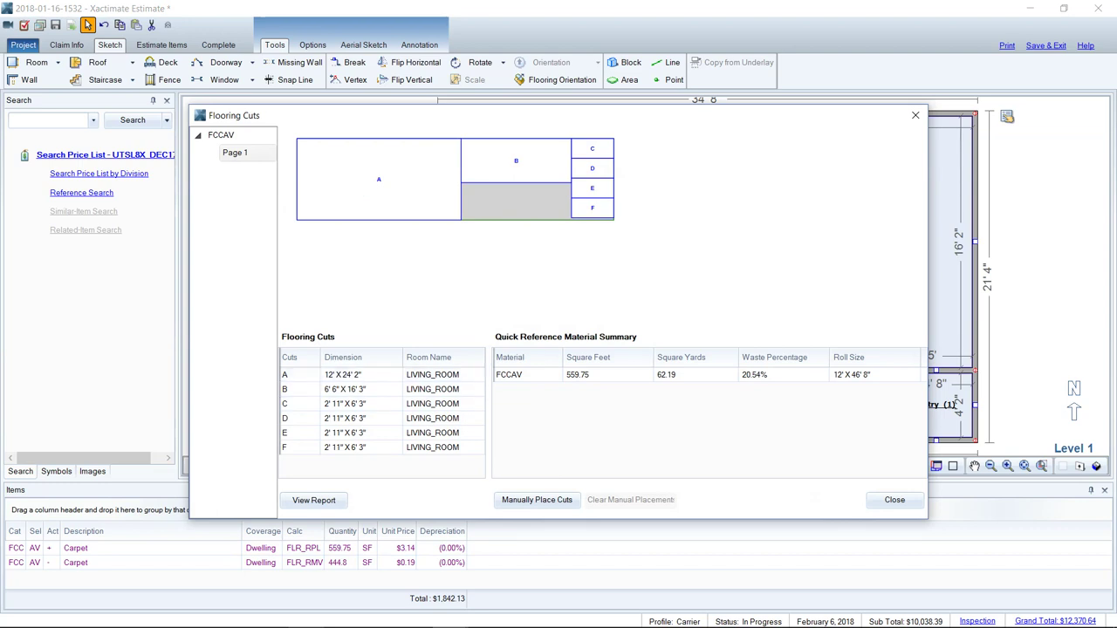
{"action": "left_click", "coordinate": [851, 375]}
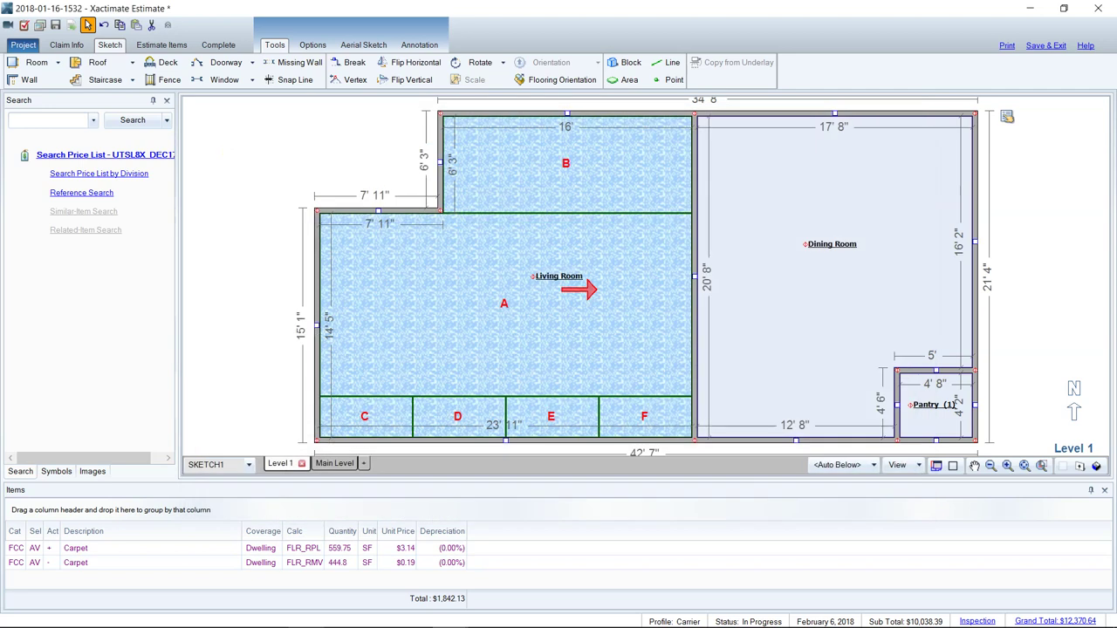
{"action": "left_click", "coordinate": [894, 500]}
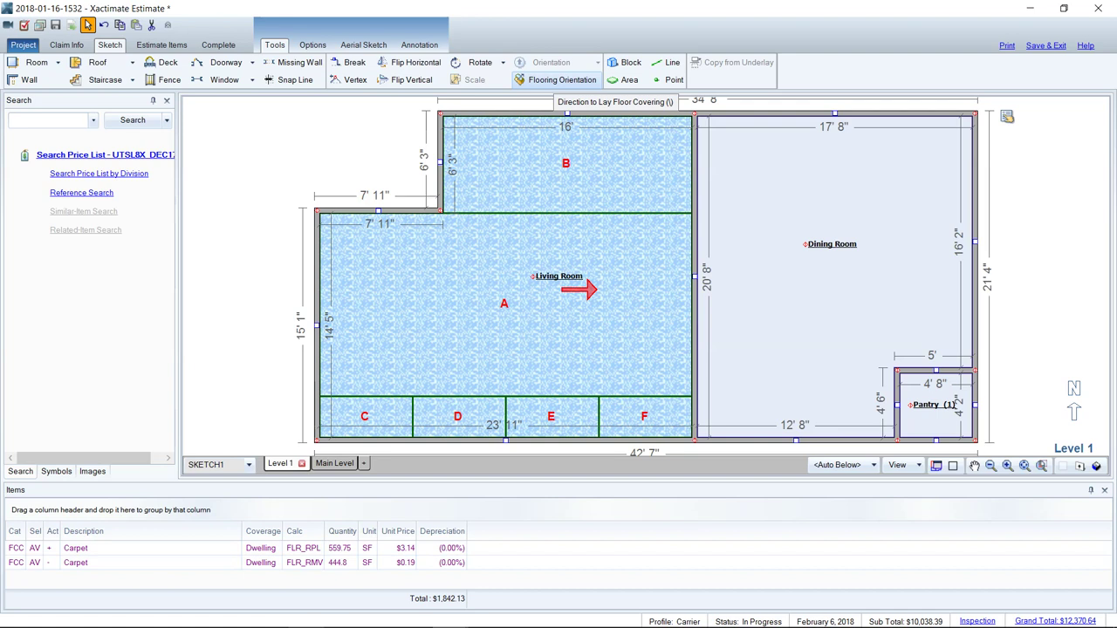
Lay the Living Room carpet southward from the north wall and review the flooring cuts for that orientation
{"action": "left_click", "coordinate": [562, 79]}
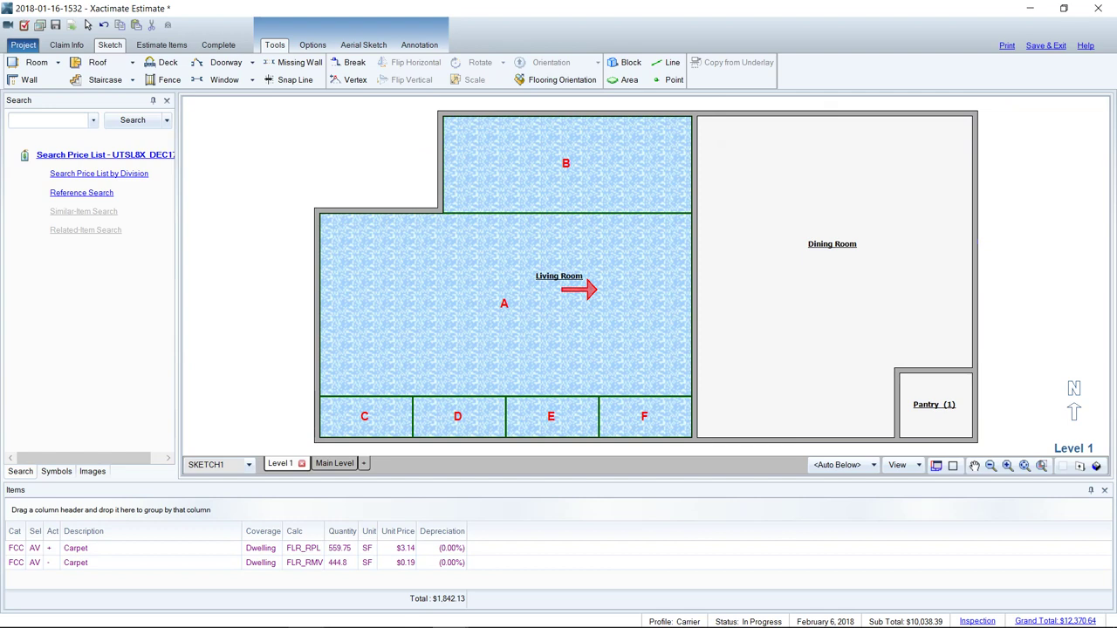
{"action": "left_click", "coordinate": [567, 114]}
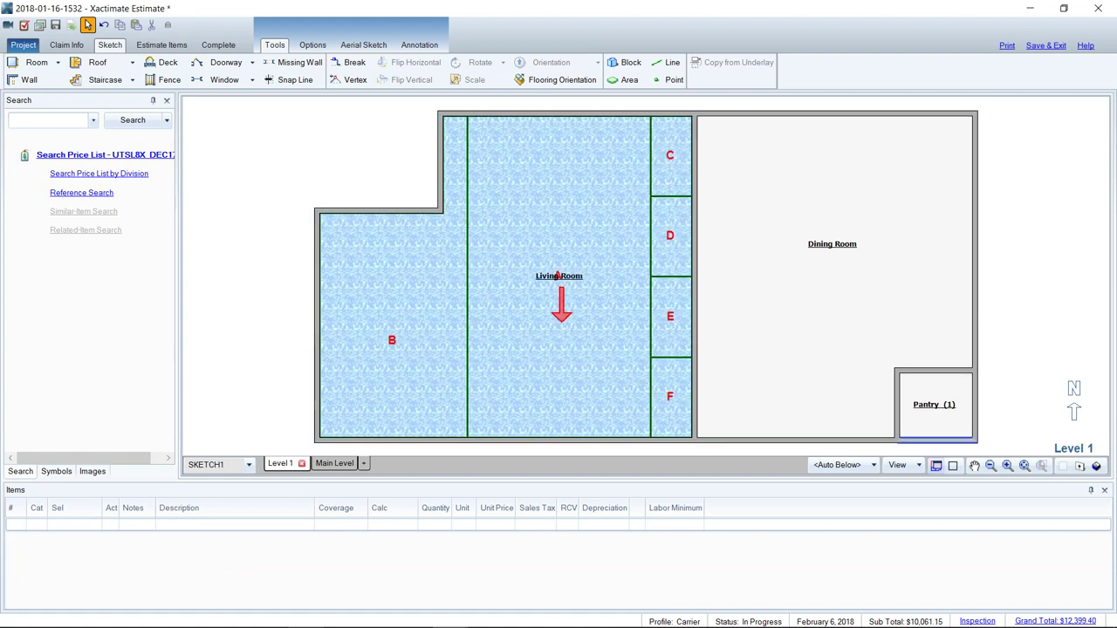
{"action": "left_click", "coordinate": [935, 465]}
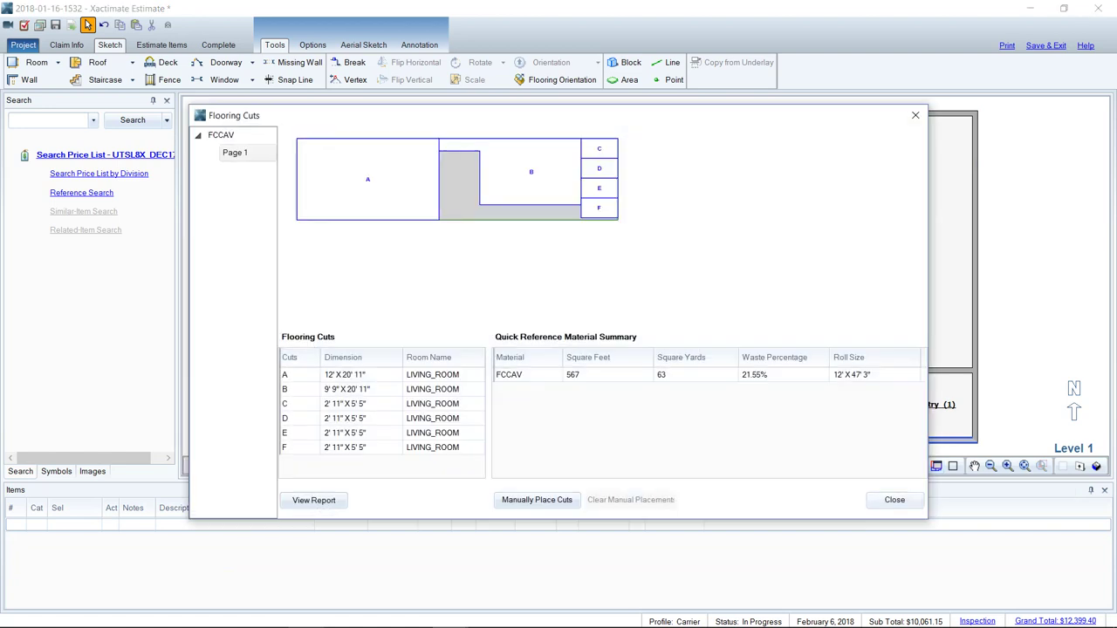
{"action": "left_click", "coordinate": [894, 500]}
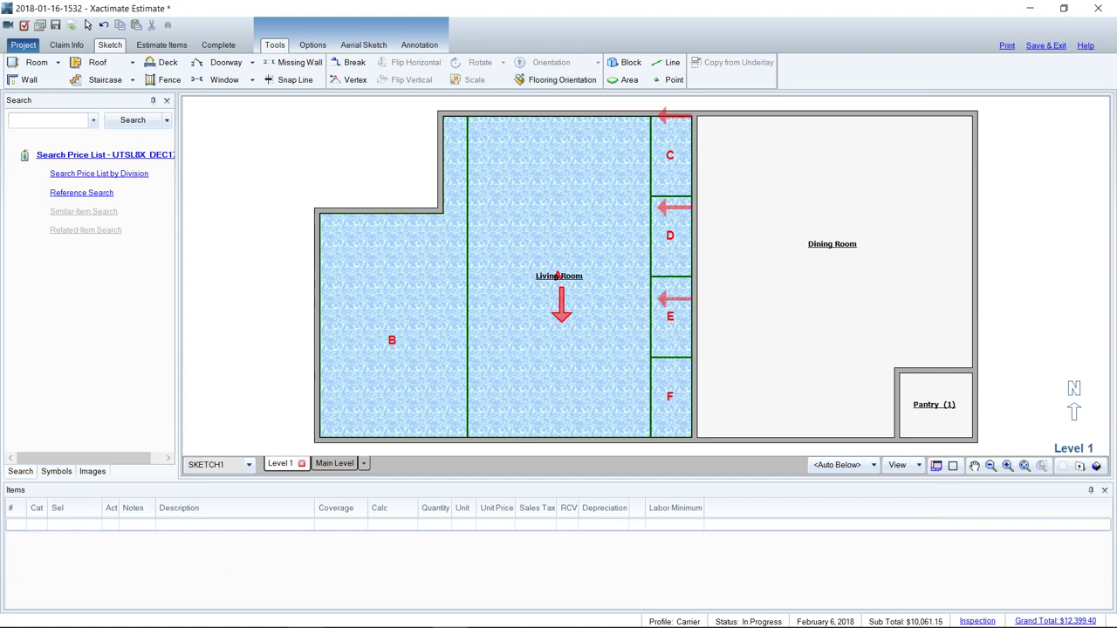
Lay the Living Room carpet westward from the wall shared with the Dining Room and review its cuts, waste percentage and roll size
{"action": "left_click", "coordinate": [87, 24]}
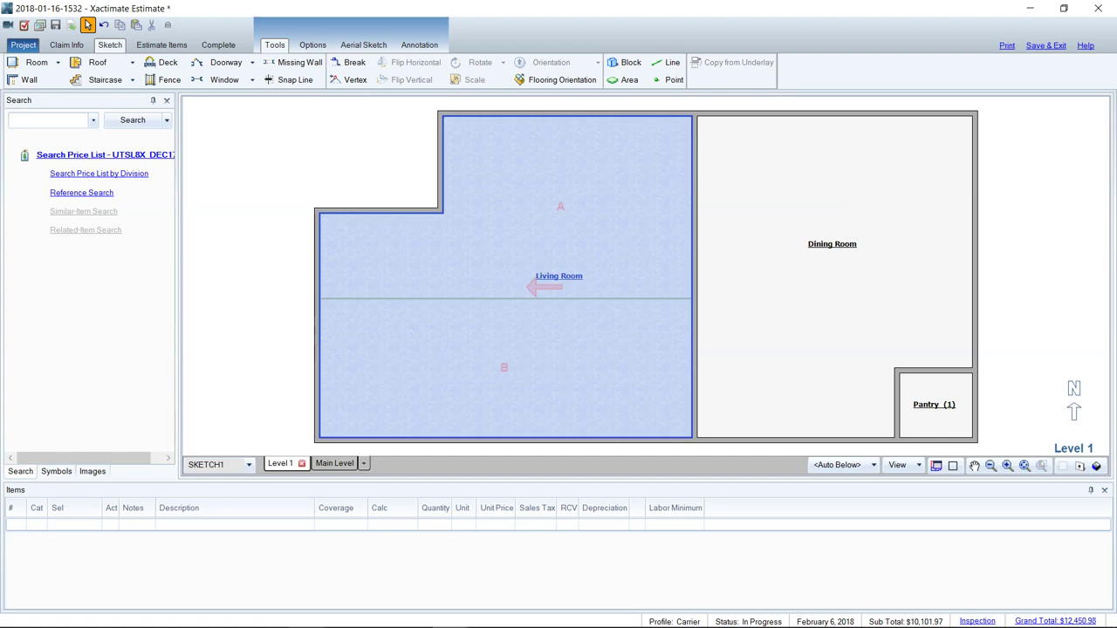
{"action": "left_click", "coordinate": [936, 466]}
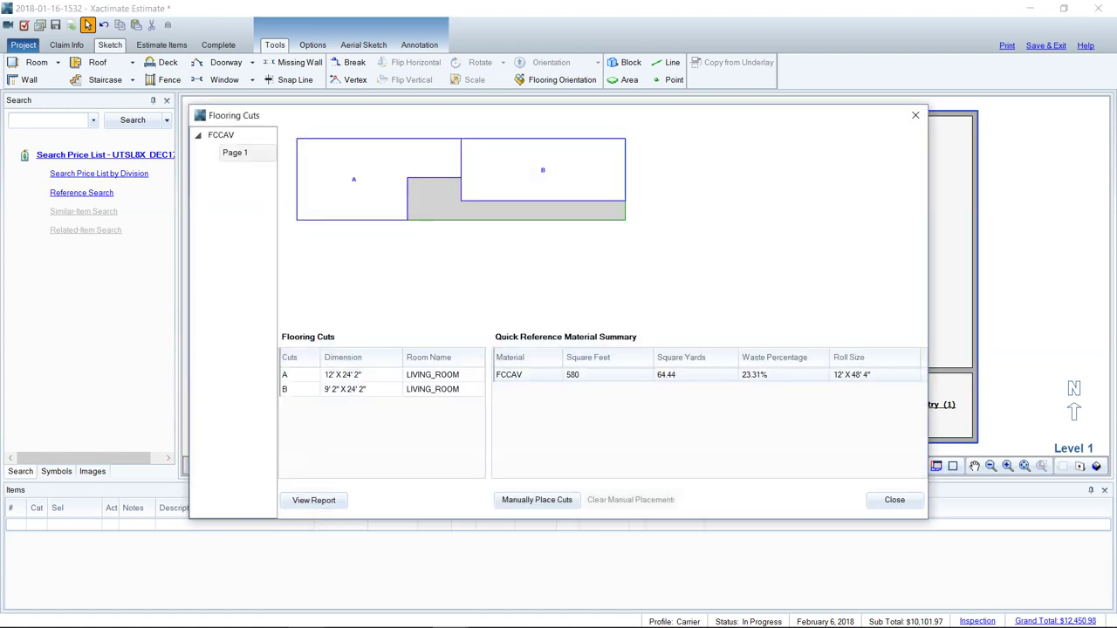
{"action": "left_click", "coordinate": [894, 500]}
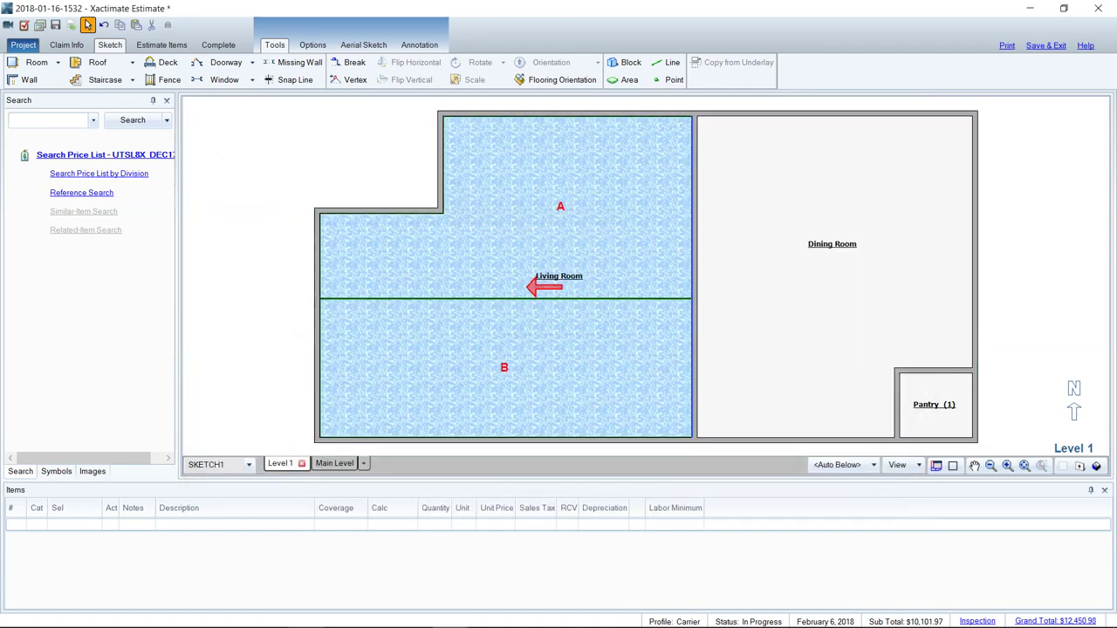
Compare the Living Room carpet layout starting from the north, west and south walls, and return to the wall shared with the Dining Room
{"action": "left_click", "coordinate": [562, 79]}
{"action": "left_click", "coordinate": [563, 115]}
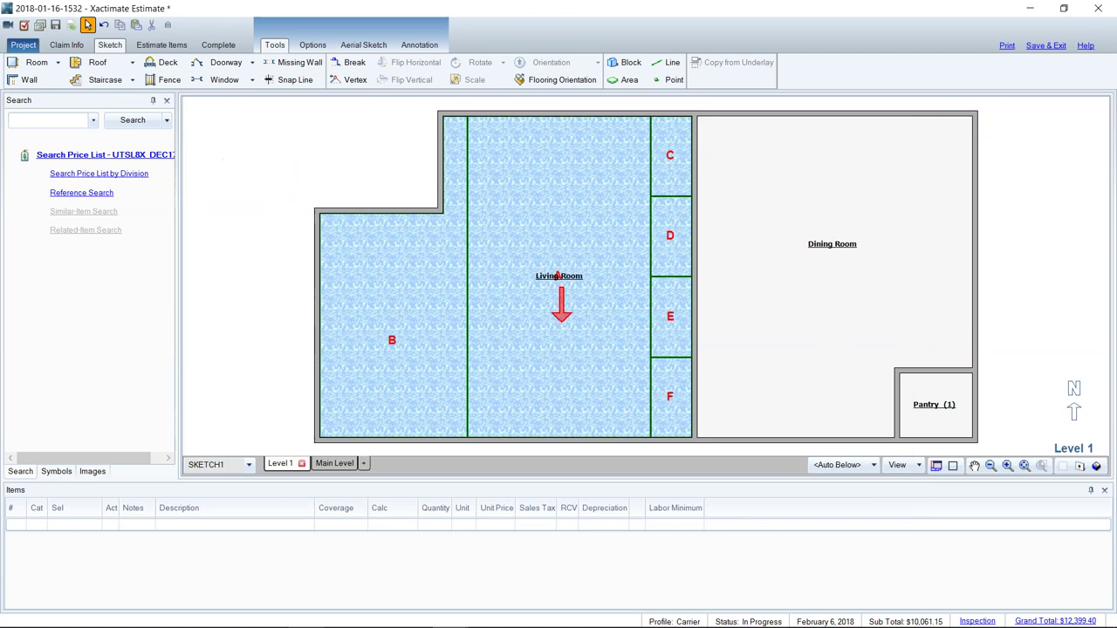
{"action": "key", "text": "ctrl+z"}
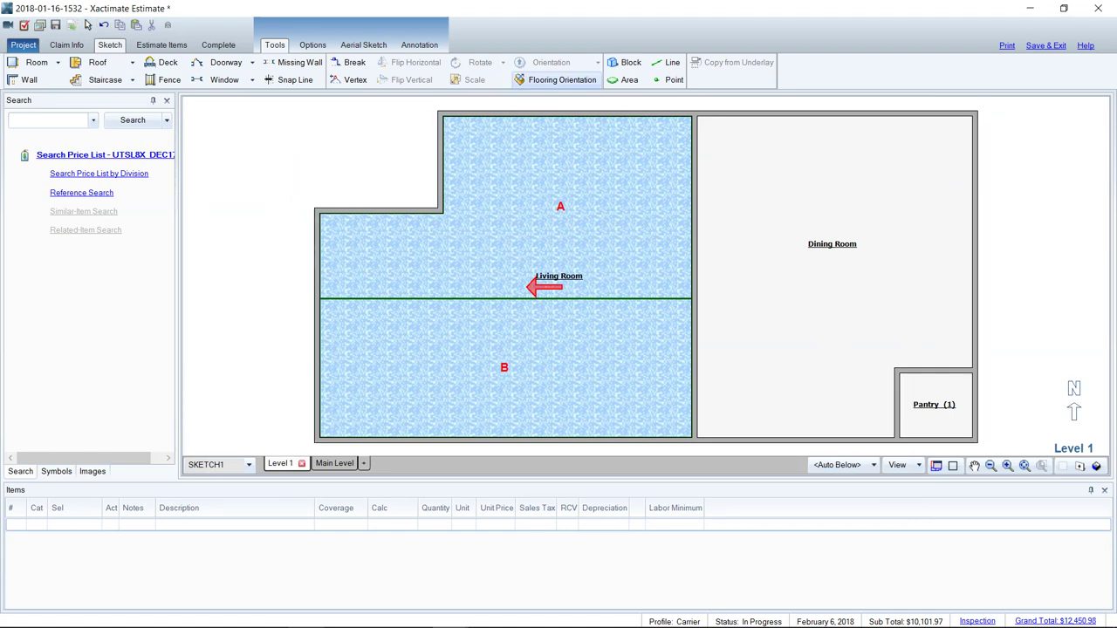
{"action": "left_click", "coordinate": [318, 305]}
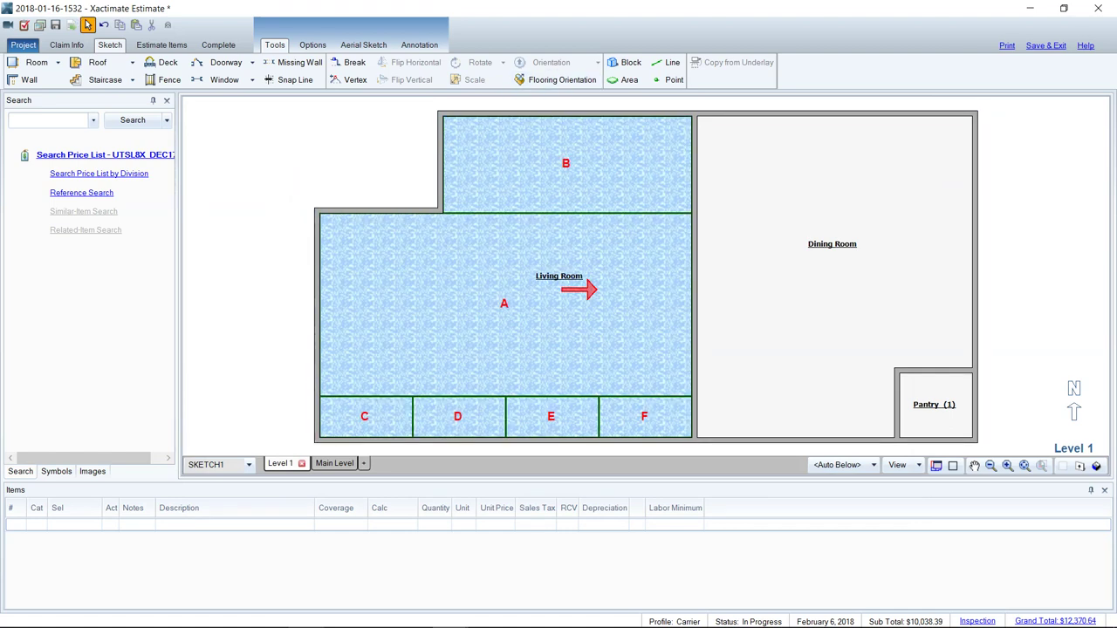
{"action": "left_click", "coordinate": [561, 79]}
{"action": "left_click", "coordinate": [601, 438]}
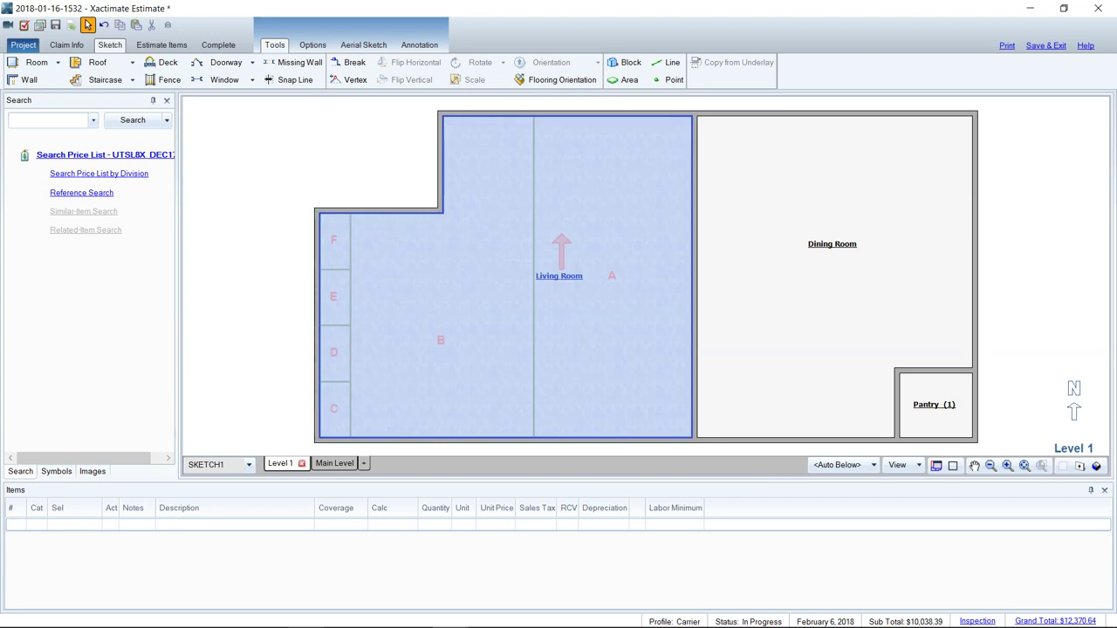
{"action": "left_click", "coordinate": [561, 79]}
{"action": "left_click", "coordinate": [693, 208]}
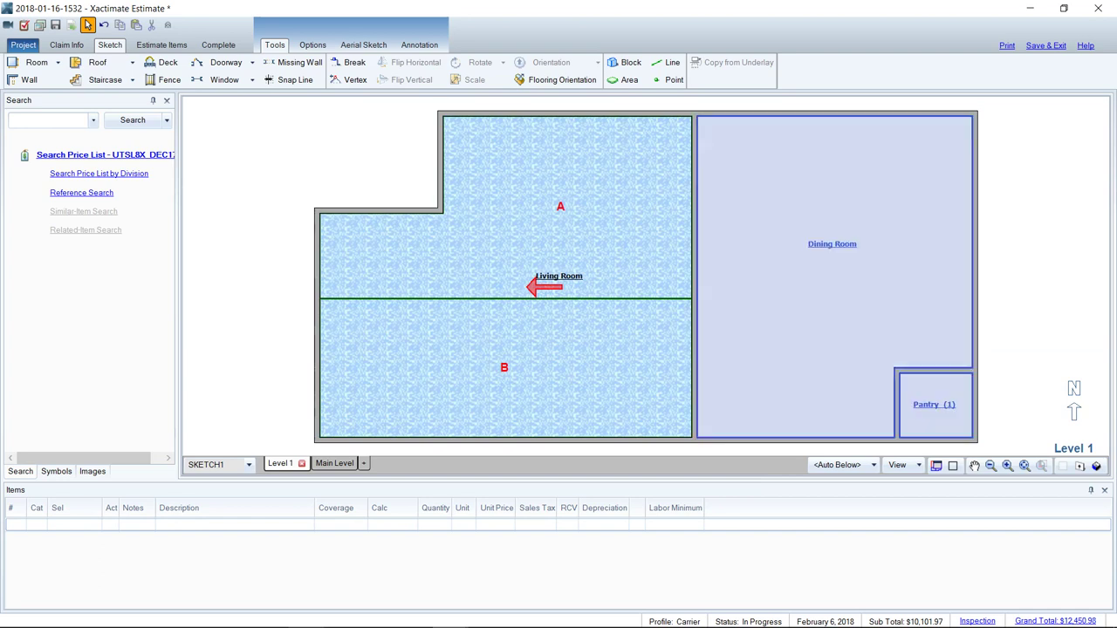
Examine the two-piece carpet layout and waste in the Flooring Cuts window and close it
{"action": "left_click", "coordinate": [936, 466]}
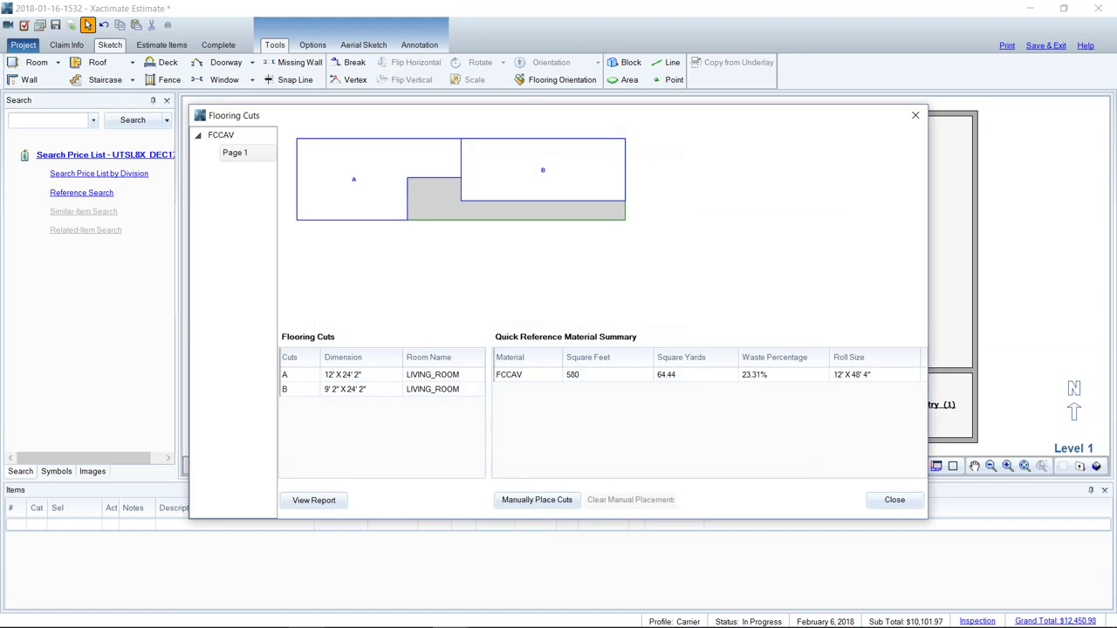
{"action": "left_click", "coordinate": [491, 205]}
{"action": "left_click", "coordinate": [894, 500]}
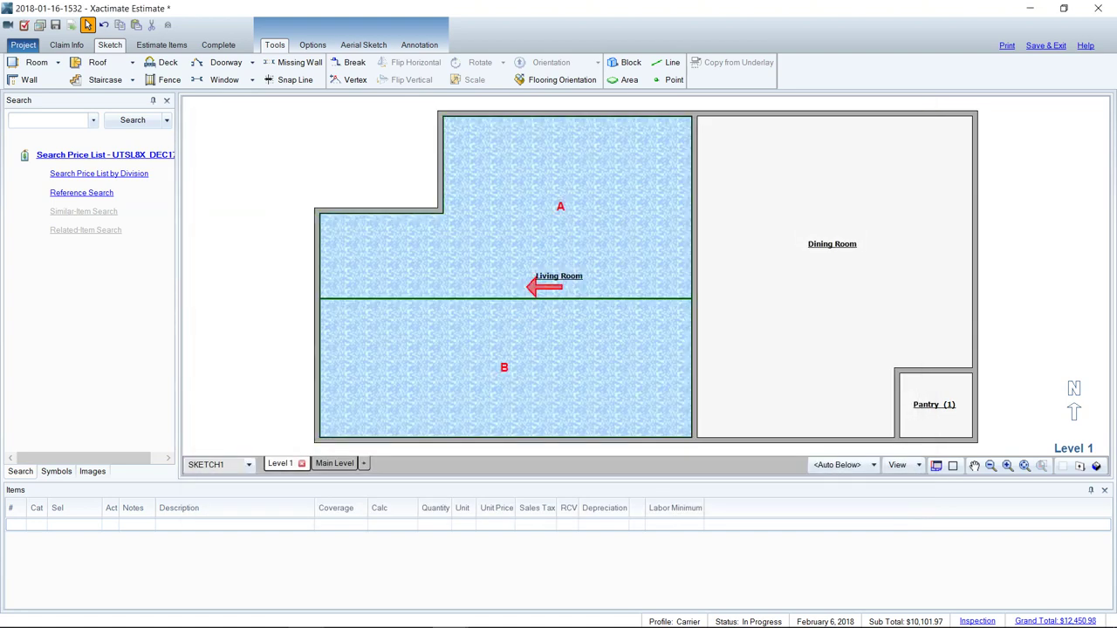
Look up "car" in the price list search without picking an item and show the Living Room's carpet line items
{"action": "left_click", "coordinate": [49, 121]}
{"action": "type", "text": "car"}
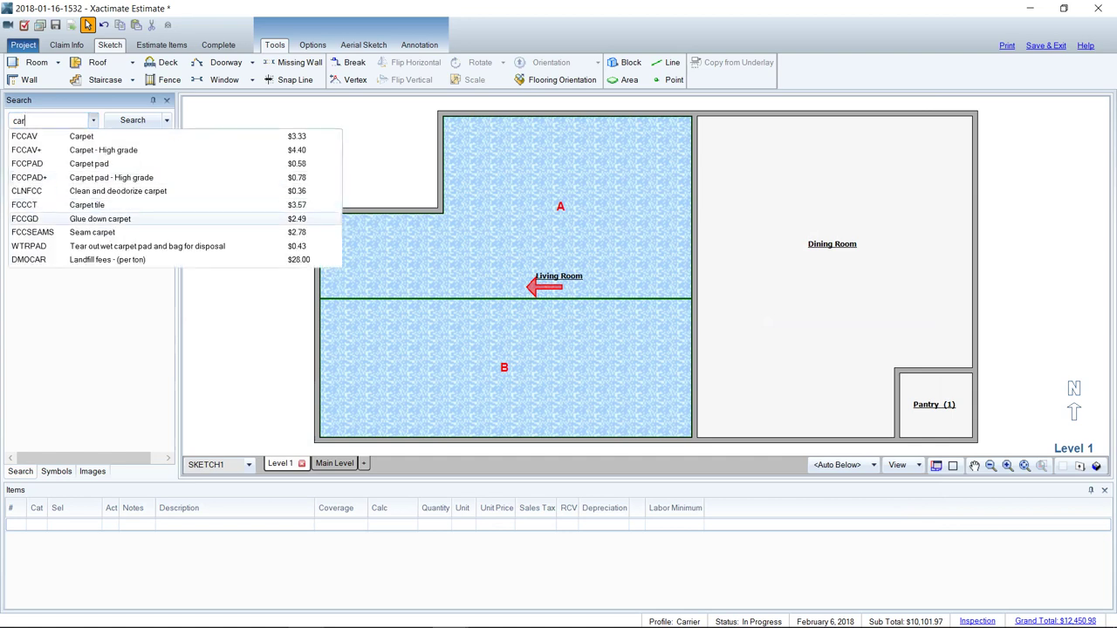
{"action": "left_click", "coordinate": [436, 253]}
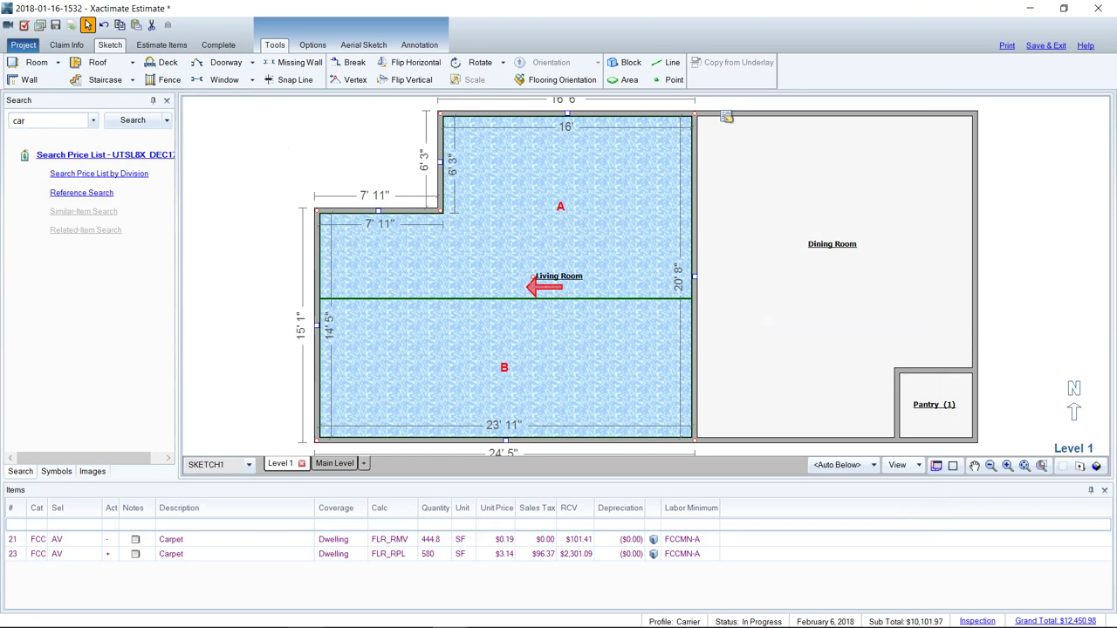
Check the Flooring Overlay display option and review the carpet's Flooring Cuts window again with all rooms selected
{"action": "left_click", "coordinate": [903, 465]}
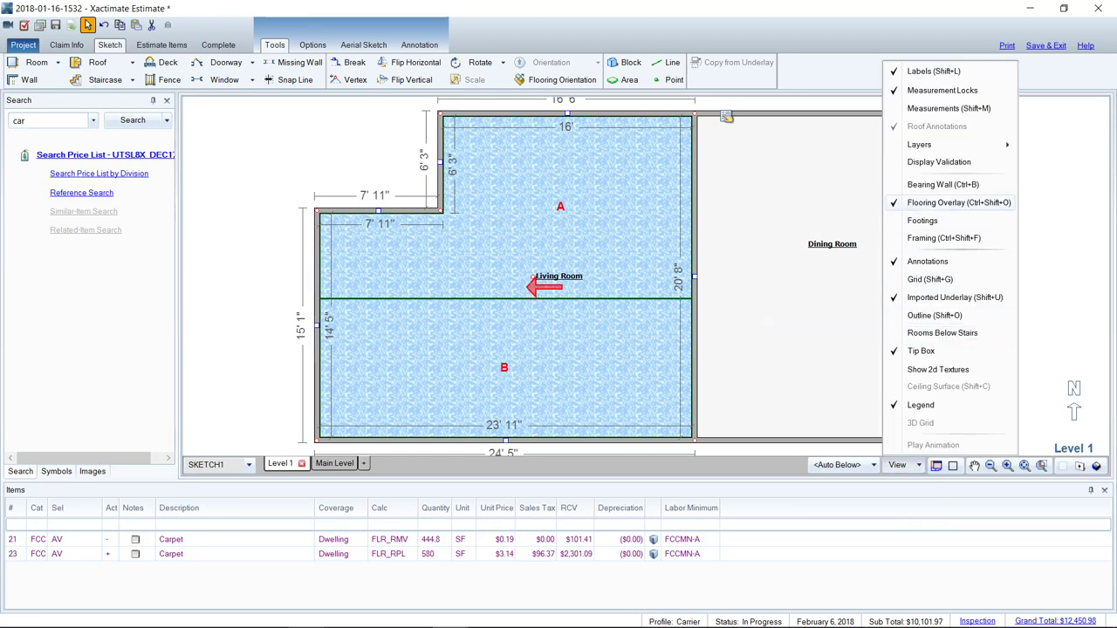
{"action": "left_click", "coordinate": [951, 202]}
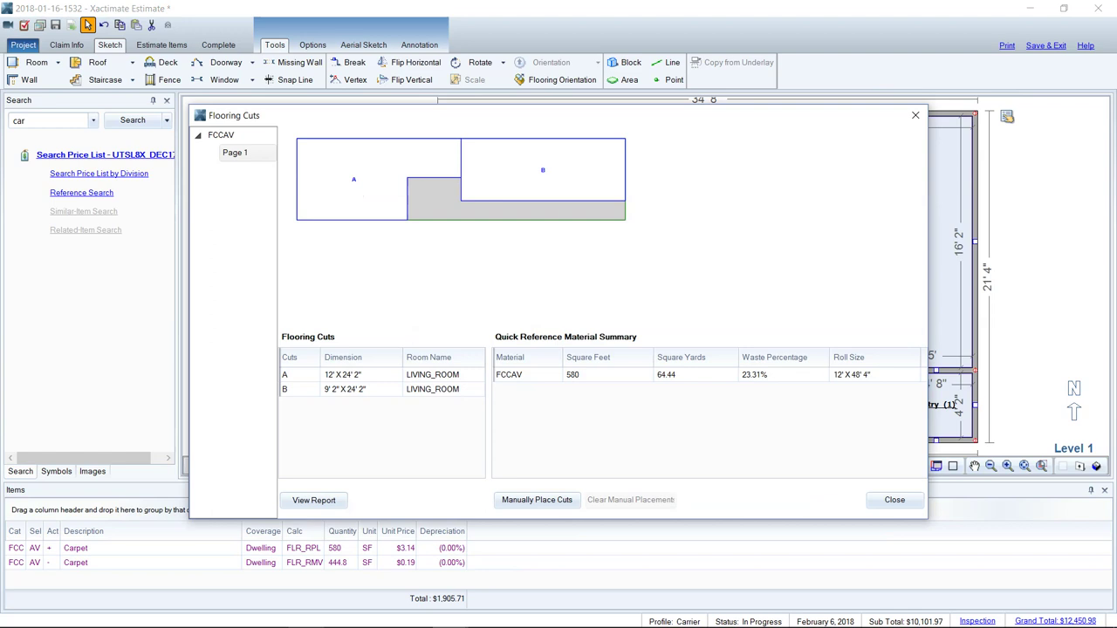
{"action": "left_click", "coordinate": [894, 499]}
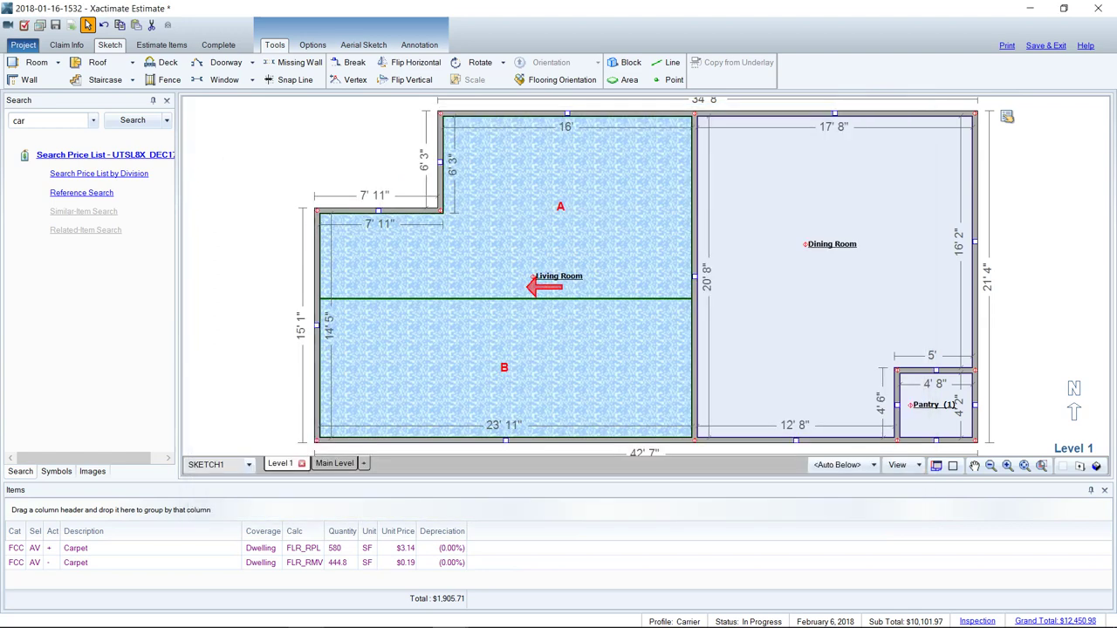
{"action": "left_click", "coordinate": [937, 466]}
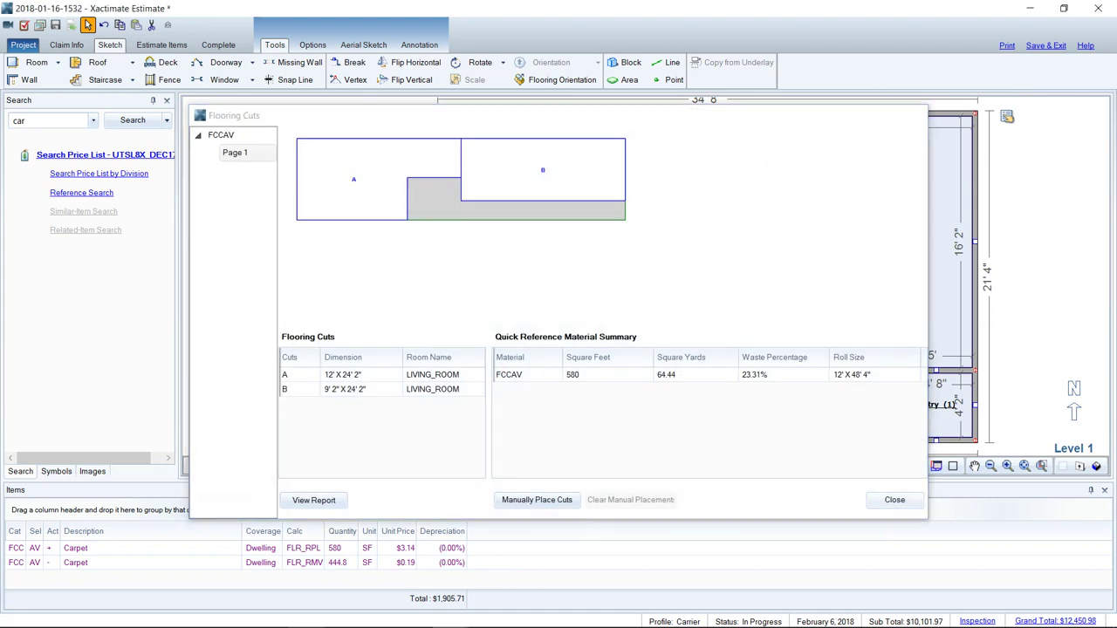
{"action": "left_click", "coordinate": [895, 500]}
Lay the Living Room carpet northward from the south wall and select the room
{"action": "left_click", "coordinate": [560, 80]}
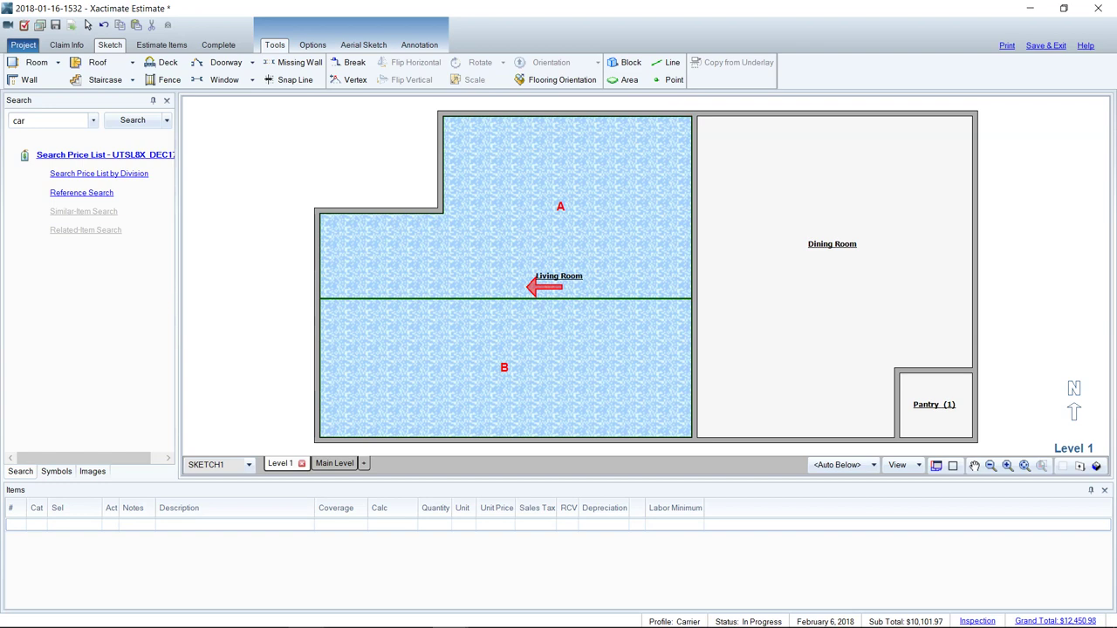
{"action": "left_click", "coordinate": [569, 436]}
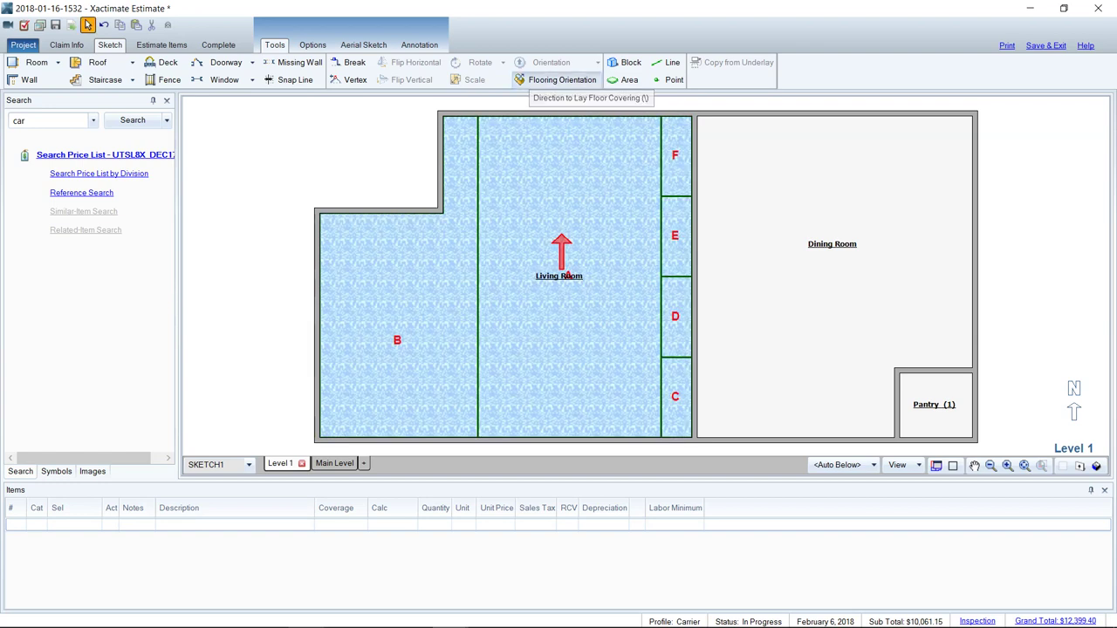
{"action": "left_click", "coordinate": [567, 276]}
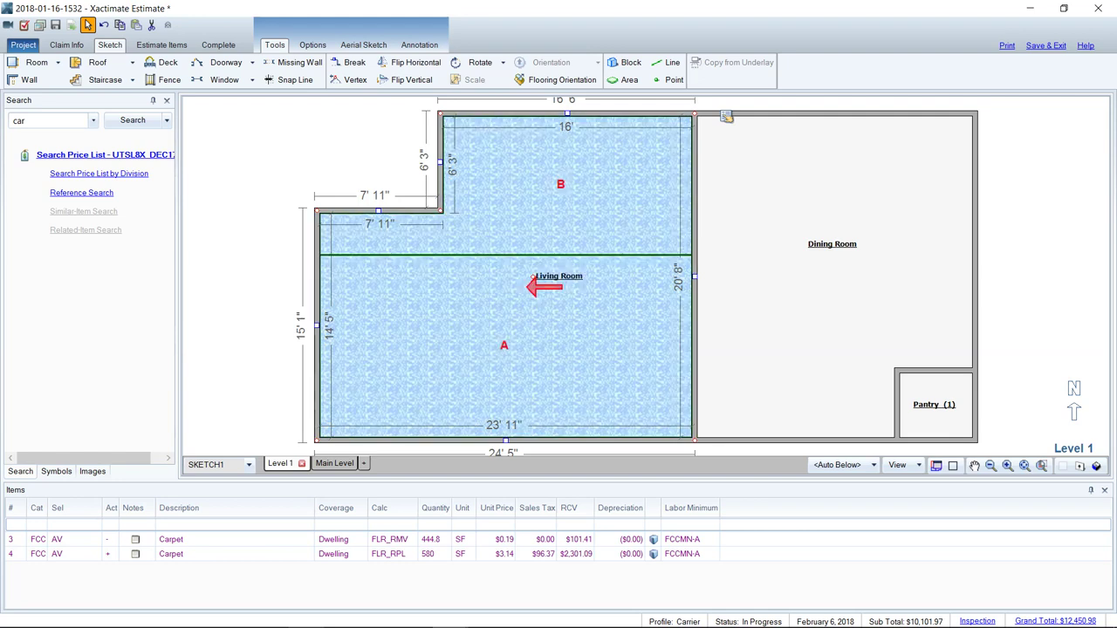
Inspect the replacement quantity in the Living Room's FLR_RPL carpet line item
{"action": "left_click", "coordinate": [435, 554]}
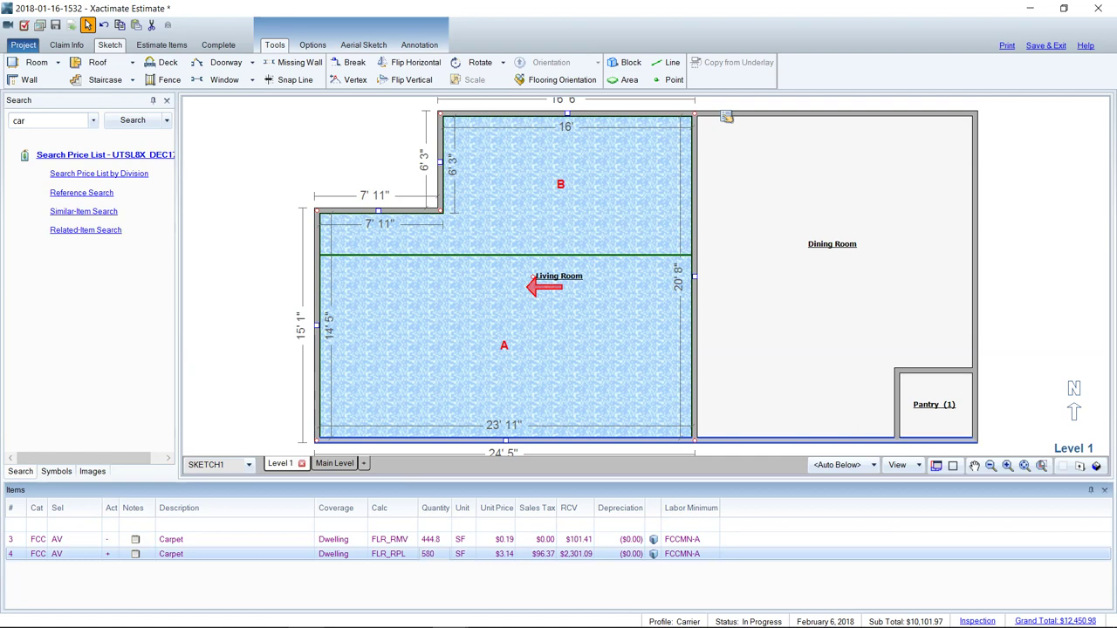
{"action": "left_click", "coordinate": [557, 80]}
{"action": "left_click", "coordinate": [558, 80]}
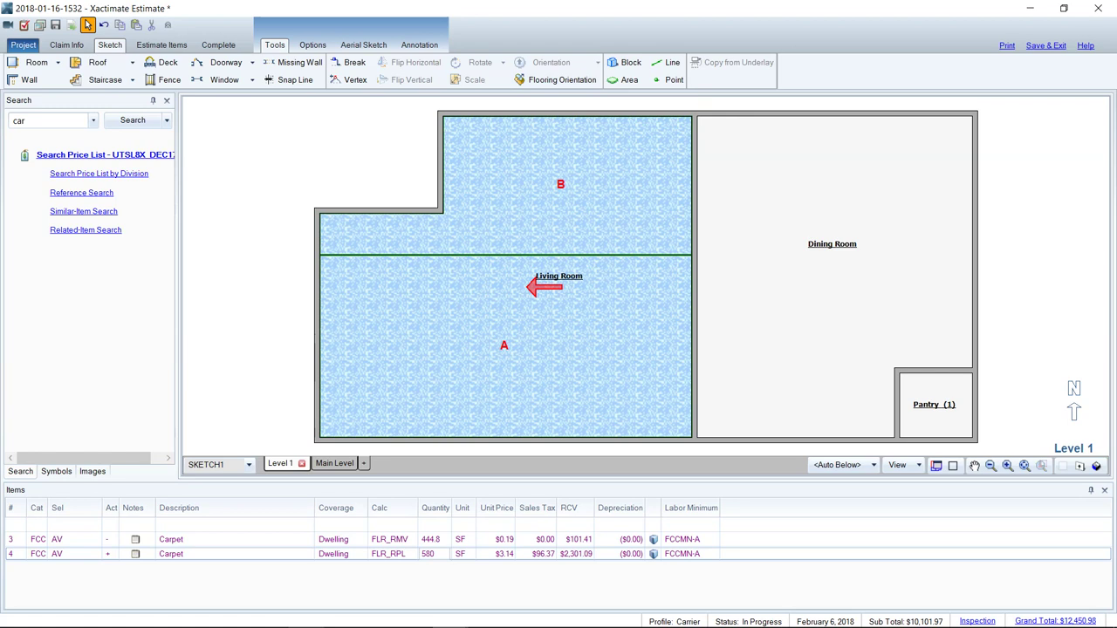
Search the price list for "vinyl shee" and pick FCVAV Vinyl floor covering (sheet goods) for placement
{"action": "double_click", "coordinate": [19, 121]}
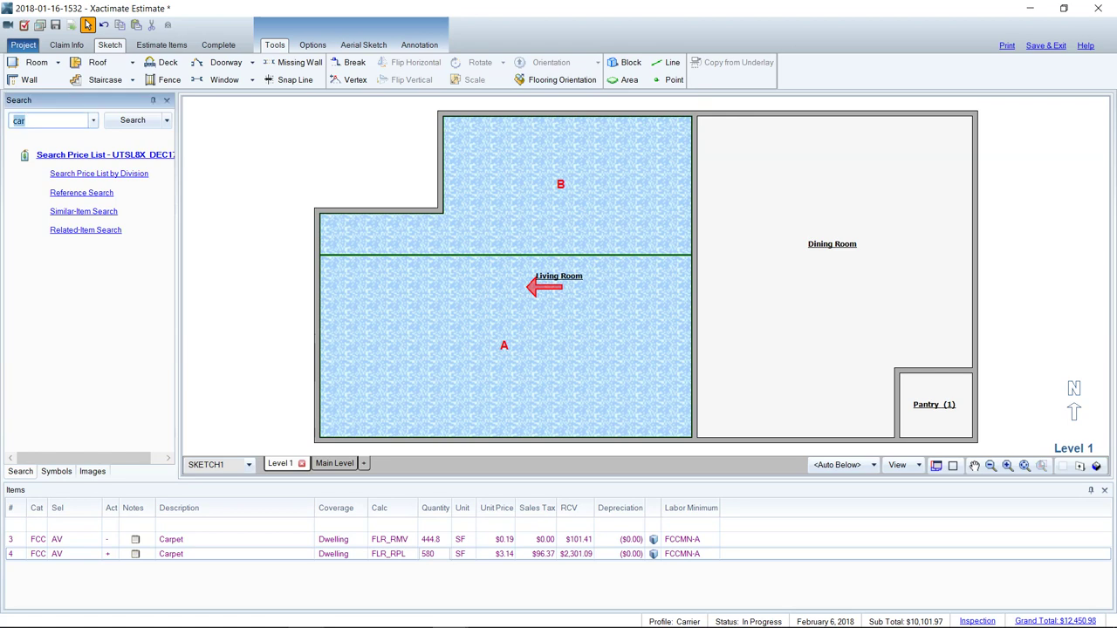
{"action": "type", "text": "viny"}
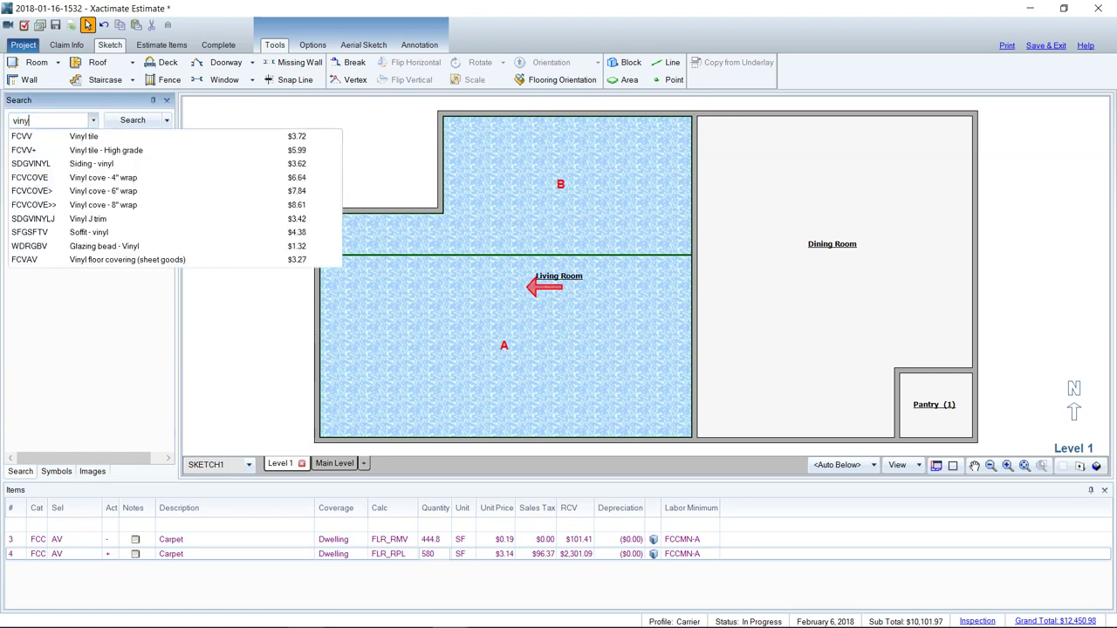
{"action": "key", "text": "Down"}
{"action": "key", "text": "Down"}
{"action": "key", "text": "Down"}
{"action": "key", "text": "Down"}
{"action": "key", "text": "Down"}
{"action": "key", "text": "Down"}
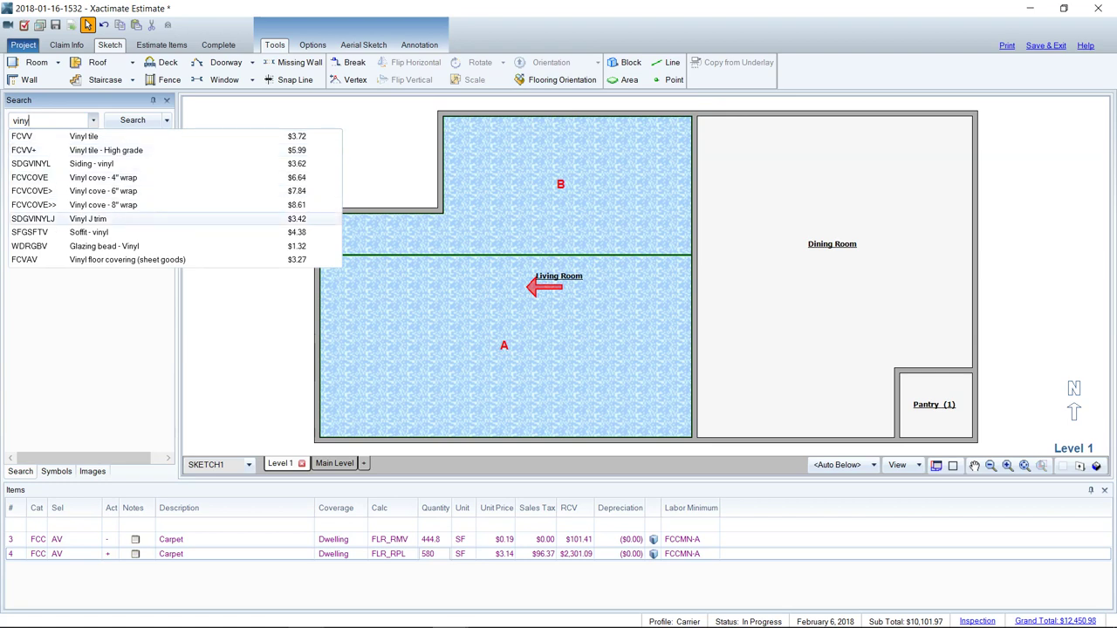
{"action": "type", "text": "l shee"}
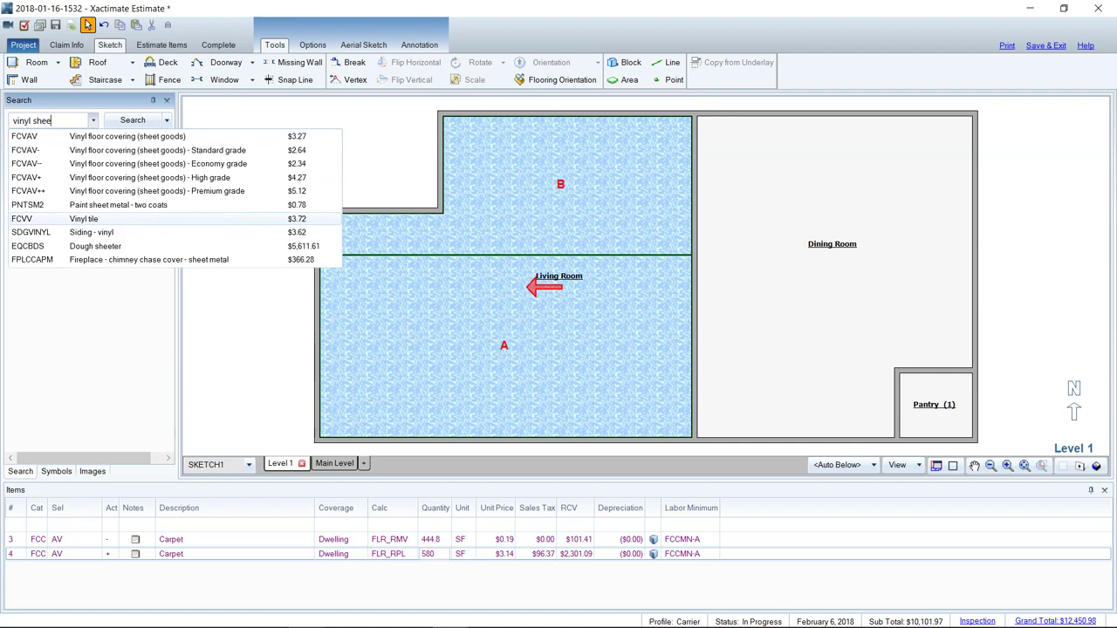
{"action": "key", "text": "Up"}
{"action": "key", "text": "Up"}
{"action": "key", "text": "Up"}
{"action": "key", "text": "Up"}
{"action": "key", "text": "Up"}
{"action": "key", "text": "Up"}
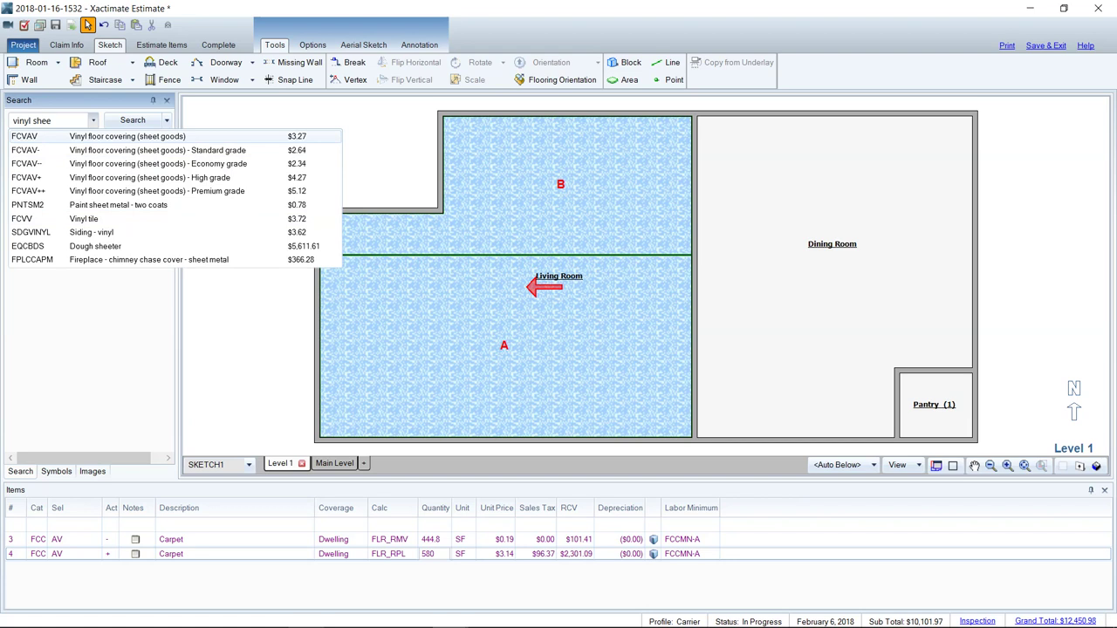
{"action": "key", "text": "Return"}
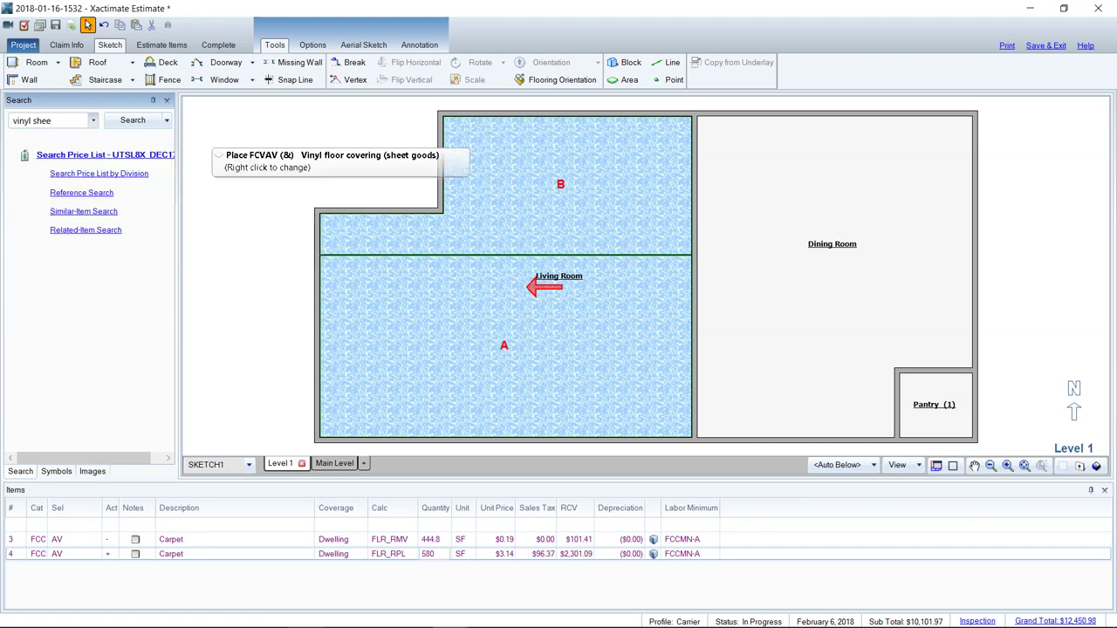
Place the FCVAV vinyl floor covering on the Dining Room and Pantry floors, review its line items and clear the selection
{"action": "left_click", "coordinate": [849, 316]}
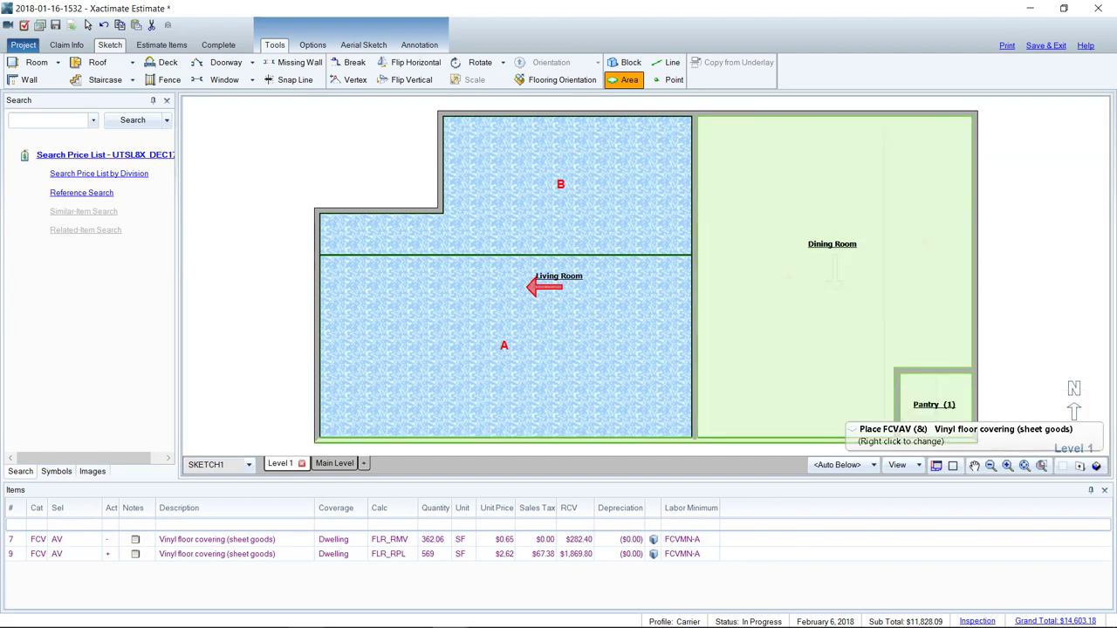
{"action": "left_click", "coordinate": [838, 539]}
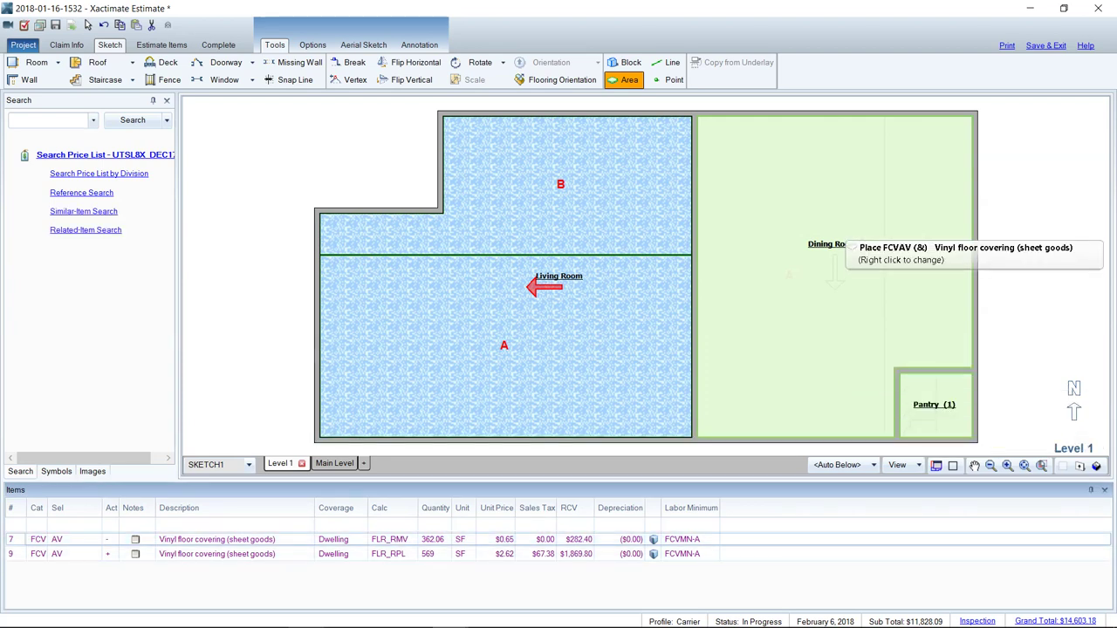
{"action": "left_click", "coordinate": [837, 251]}
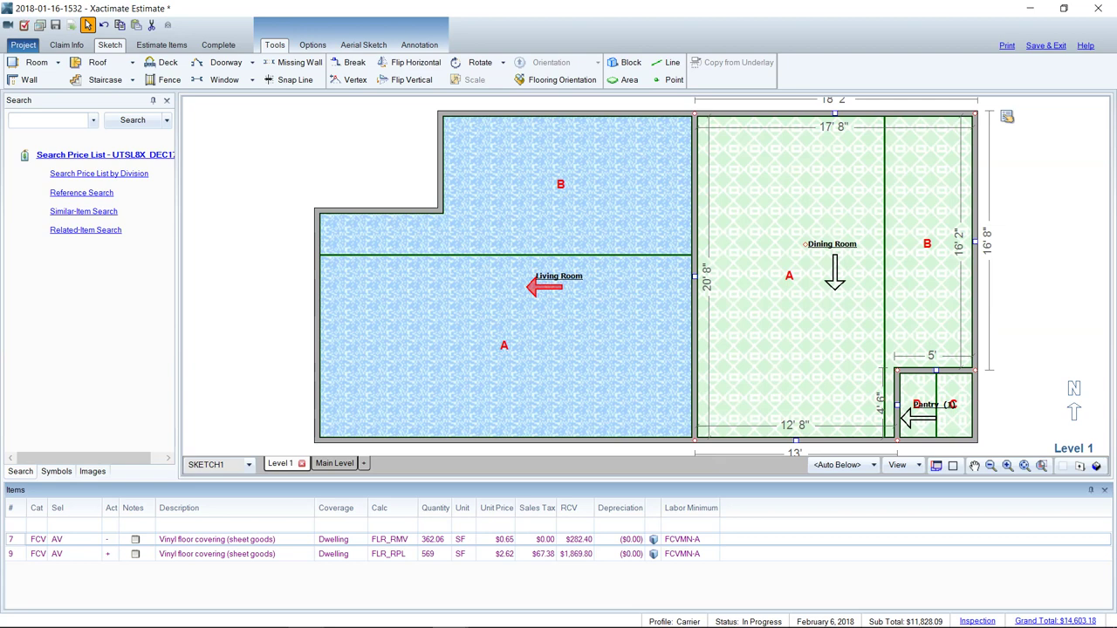
{"action": "left_click", "coordinate": [1038, 253]}
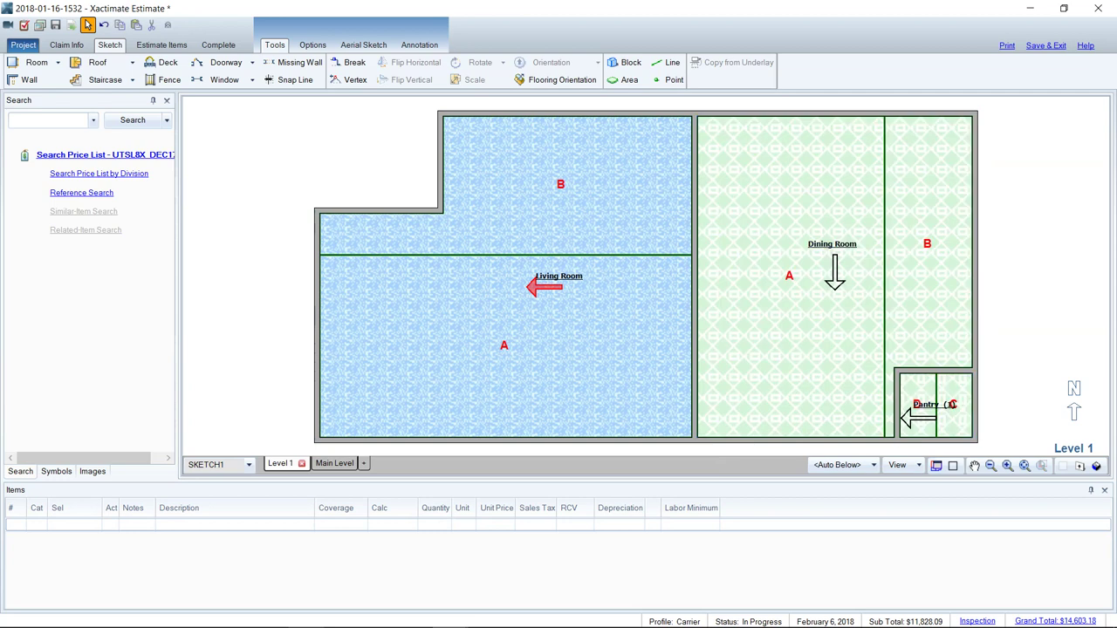
Compare the flooring cuts and waste percentages of the FCCAV carpet and the FCVAV sheet vinyl for all rooms
{"action": "left_click", "coordinate": [1080, 466]}
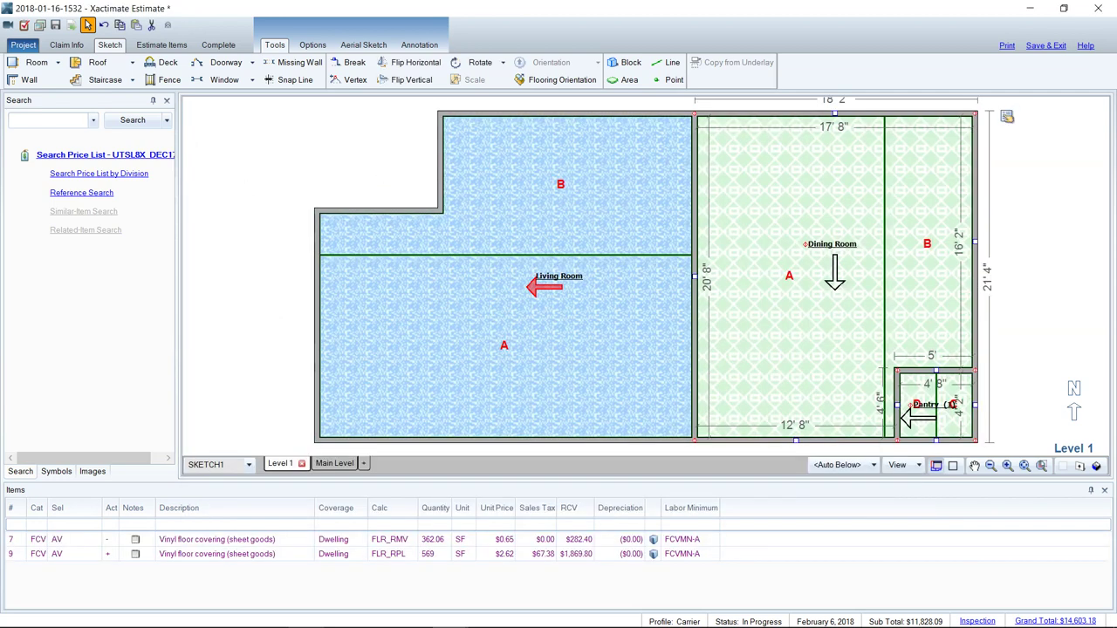
{"action": "left_click", "coordinate": [936, 466]}
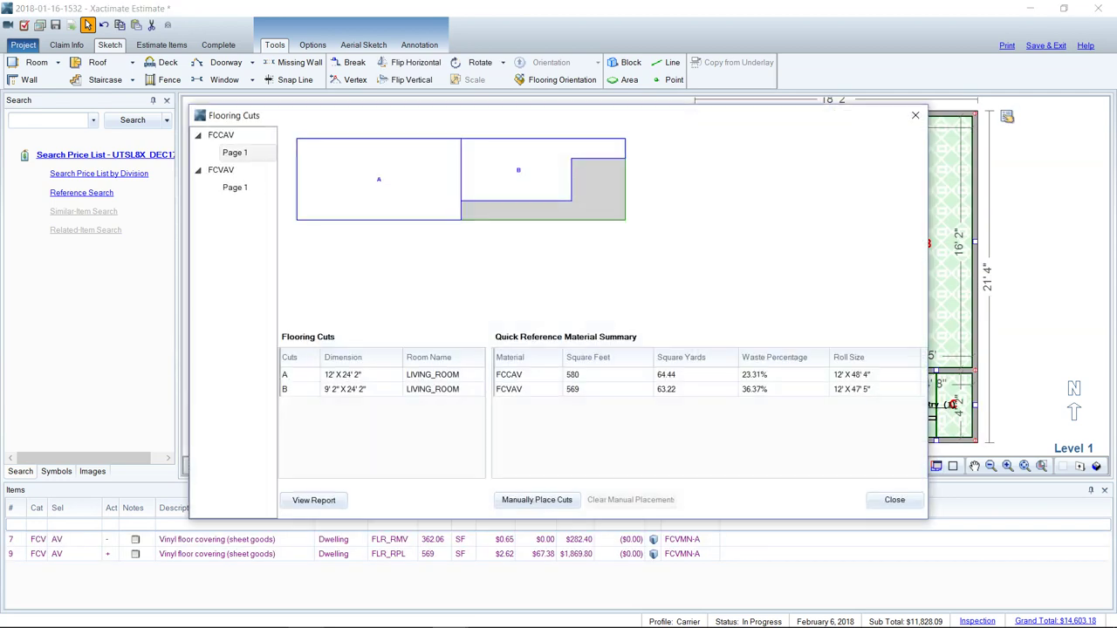
{"action": "left_click", "coordinate": [221, 171]}
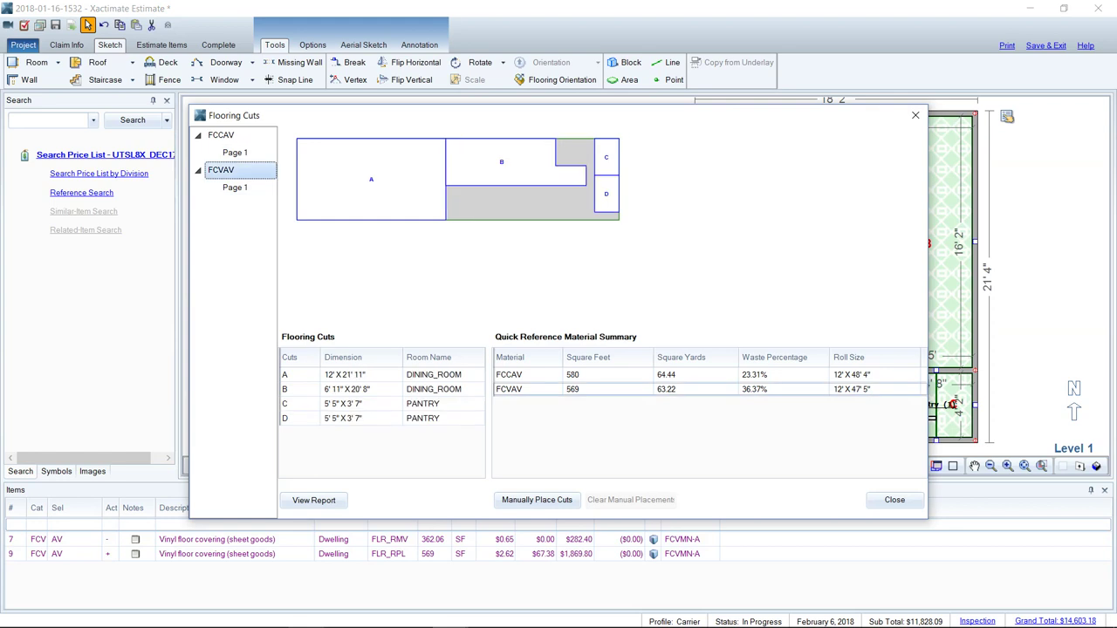
{"action": "left_click", "coordinate": [221, 135]}
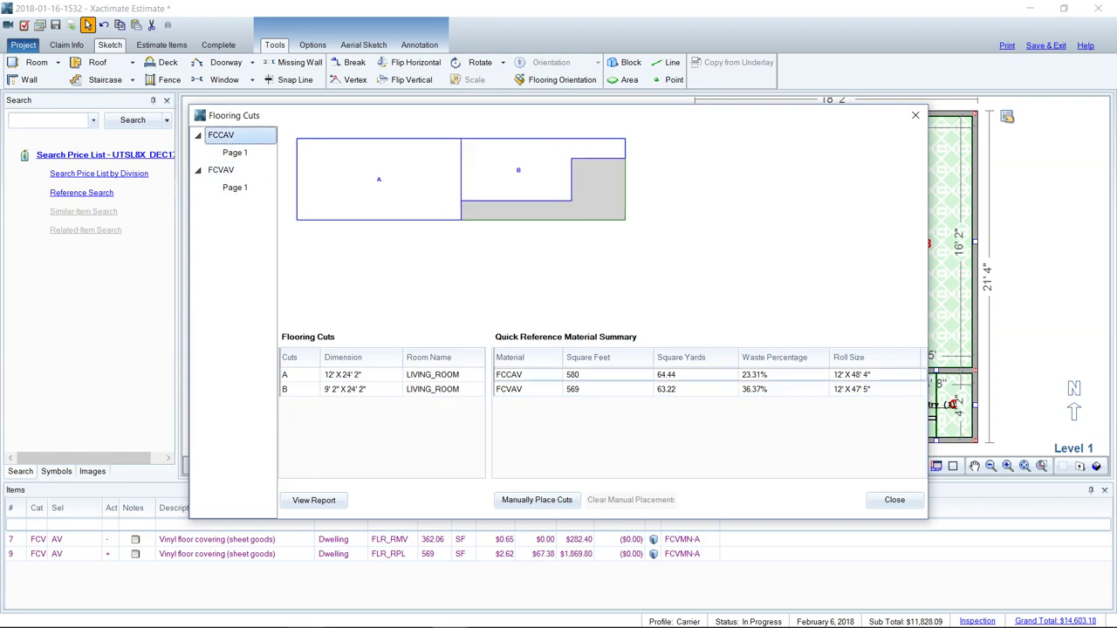
{"action": "left_click", "coordinate": [222, 171]}
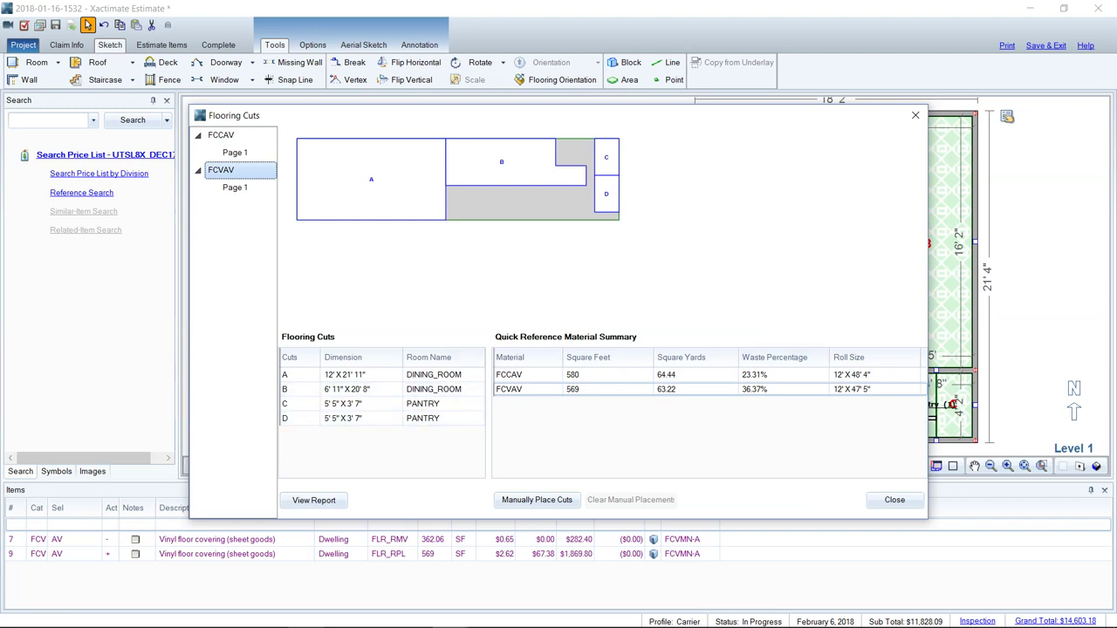
{"action": "left_click", "coordinate": [895, 500]}
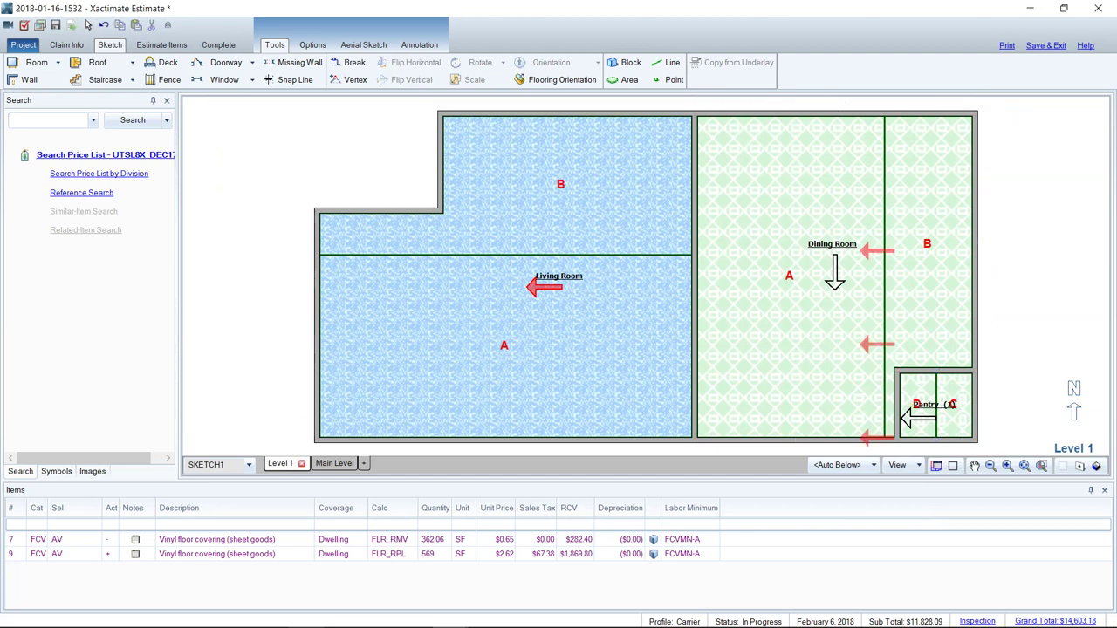
Try laying the Dining Room vinyl westward from the Pantry's west wall, and reset it to run eastward from the room's west wall
{"action": "left_click", "coordinate": [556, 80]}
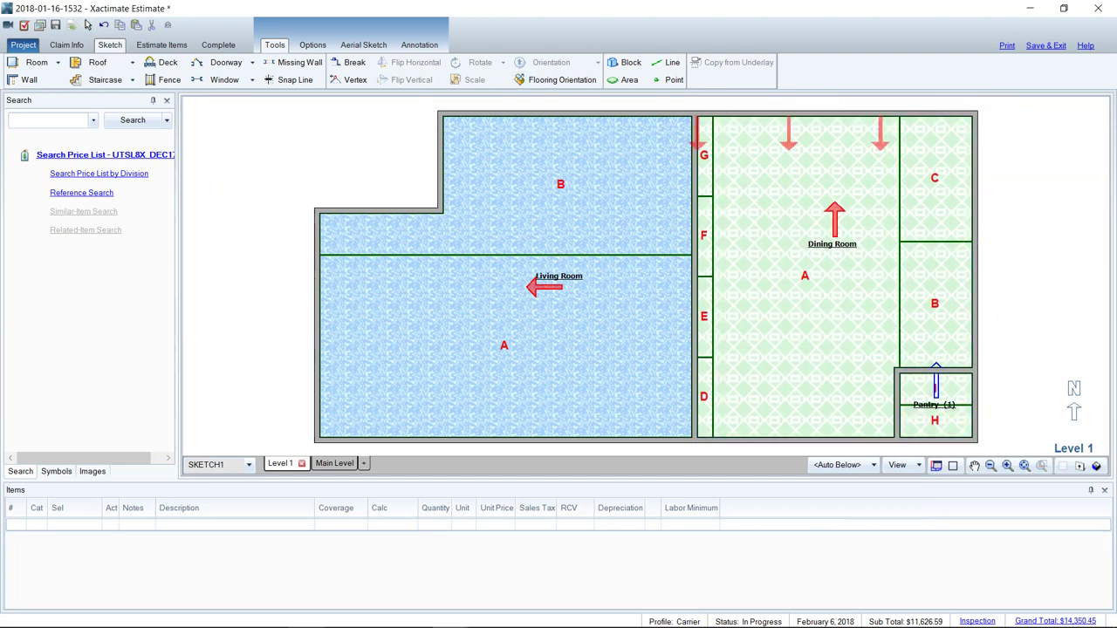
{"action": "left_click", "coordinate": [88, 25]}
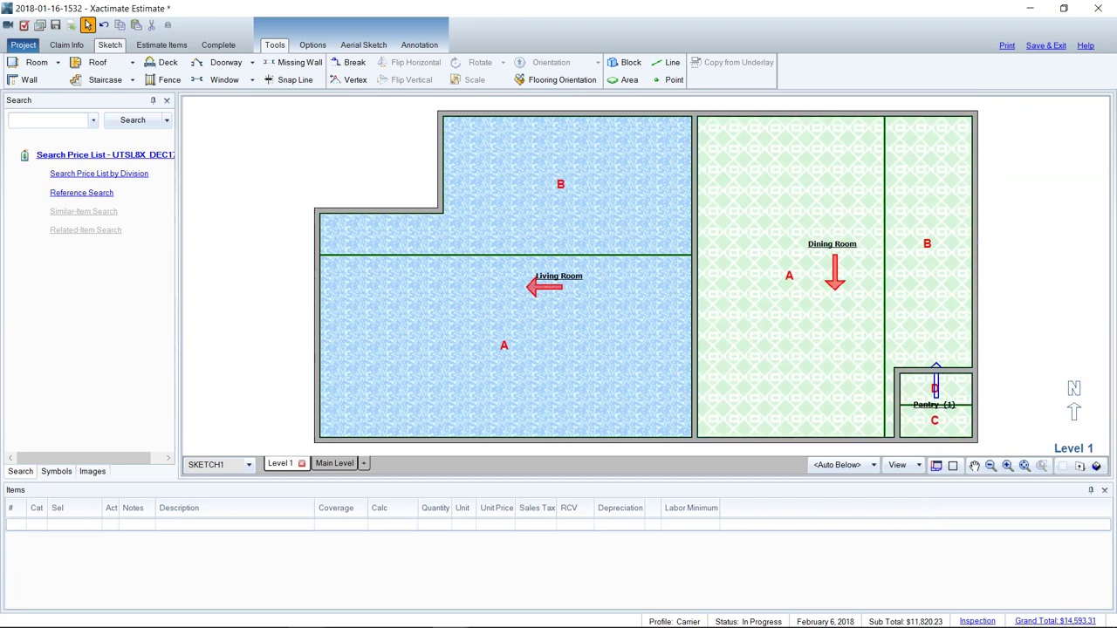